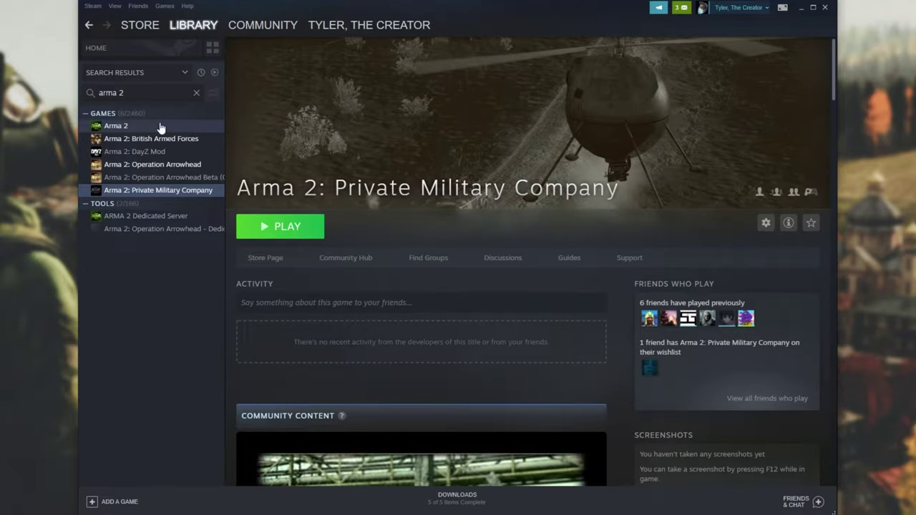
Step: Look over the library pages for Arma 2, Arma 2: Operation Arrowhead and Arma 2: Private Military Company
{"action": "left_click", "coordinate": [160, 129]}
{"action": "left_click", "coordinate": [164, 171]}
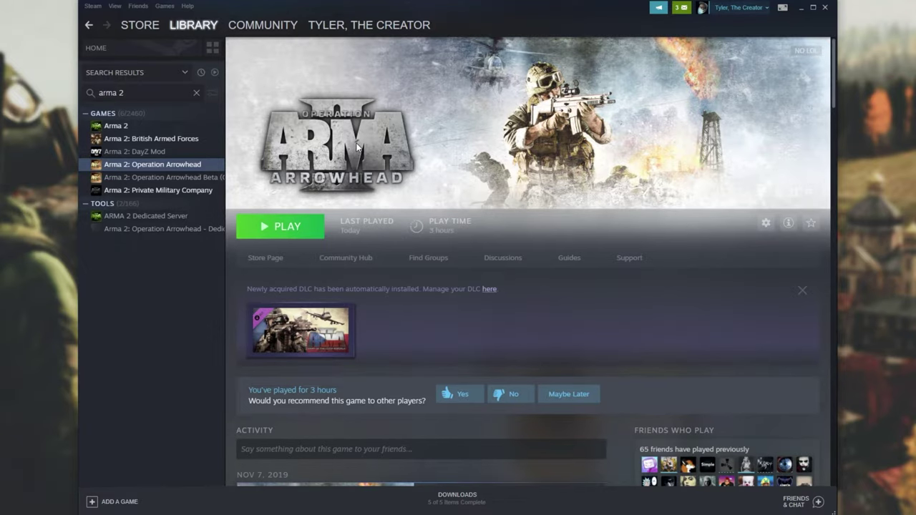
{"action": "left_click", "coordinate": [184, 194]}
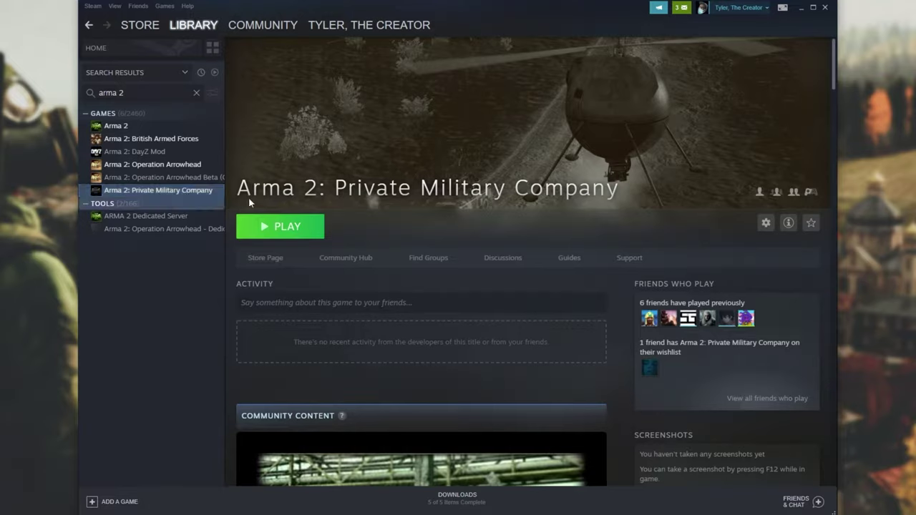
Step: Exit Steam completely and relaunch it as administrator
{"action": "left_click", "coordinate": [92, 6]}
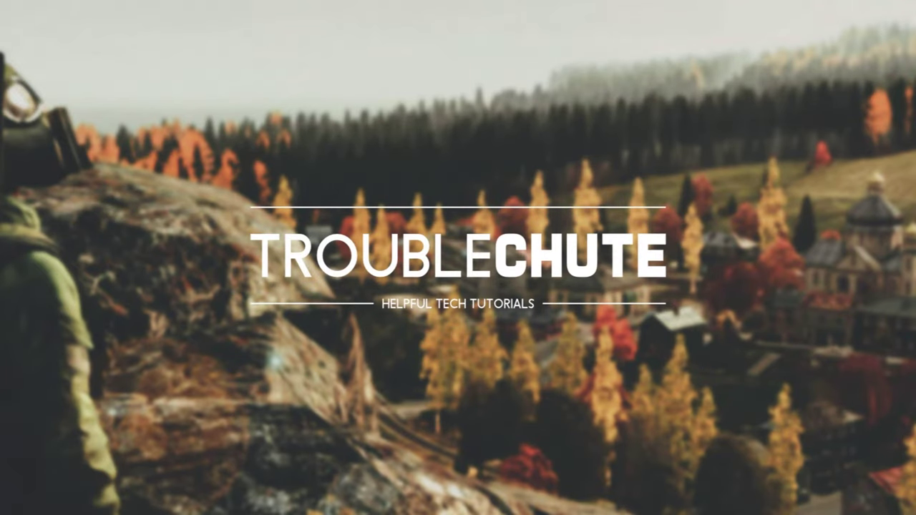
{"action": "key", "text": "super"}
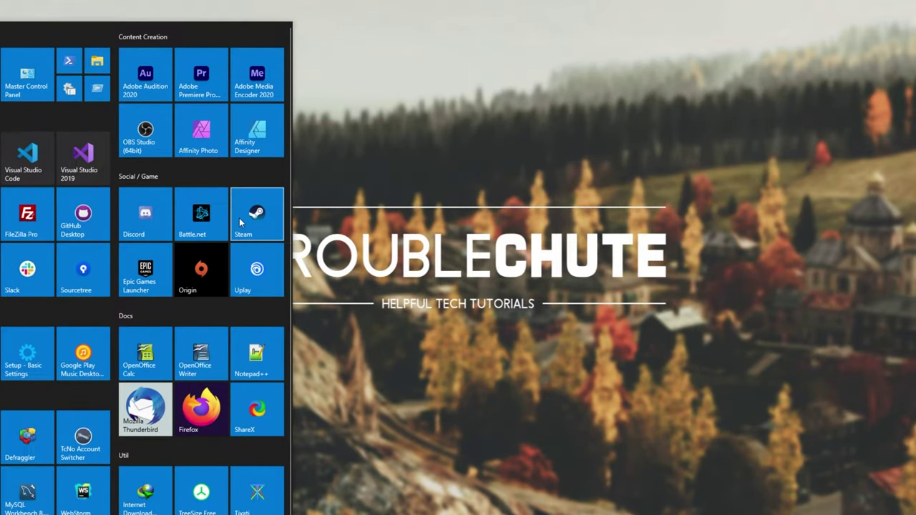
{"action": "right_click", "coordinate": [240, 218]}
{"action": "mouse_move", "coordinate": [289, 264]}
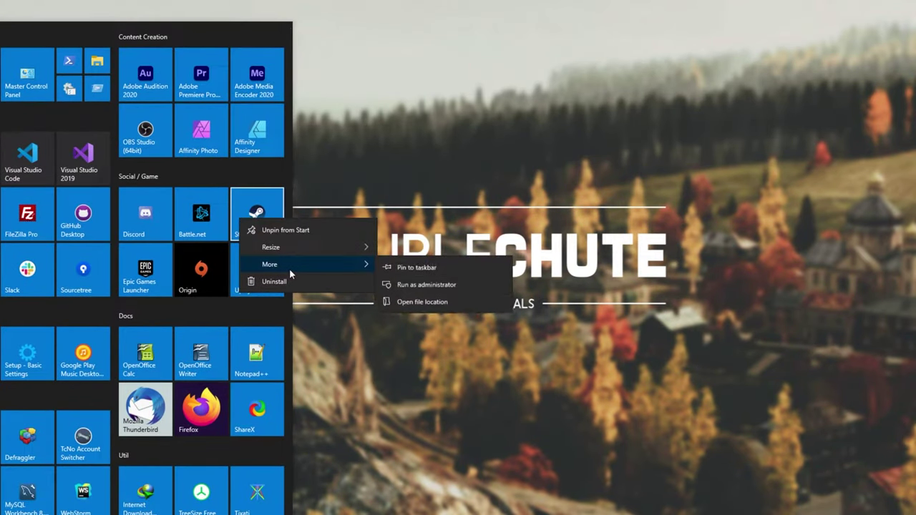
{"action": "left_click", "coordinate": [472, 284]}
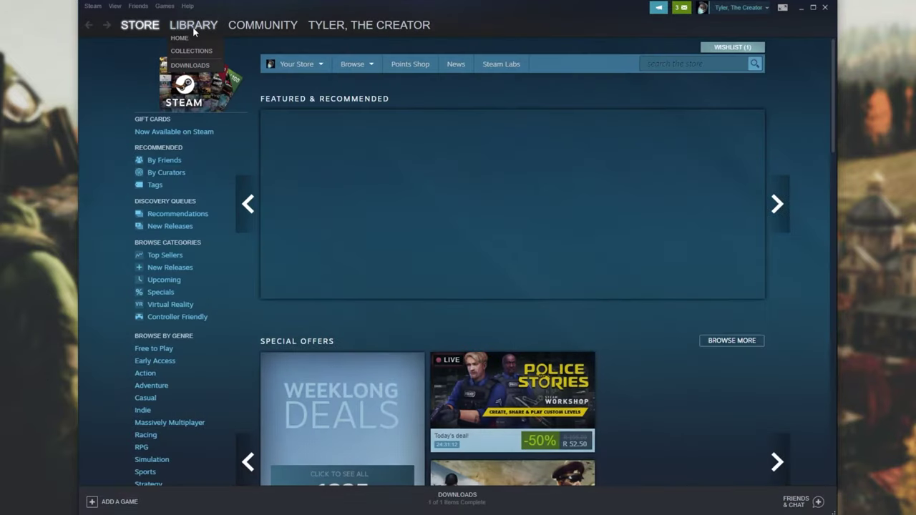
Step: Find Arma 2 in the game library by searching for "arma 2" and launch it
{"action": "left_click", "coordinate": [194, 26]}
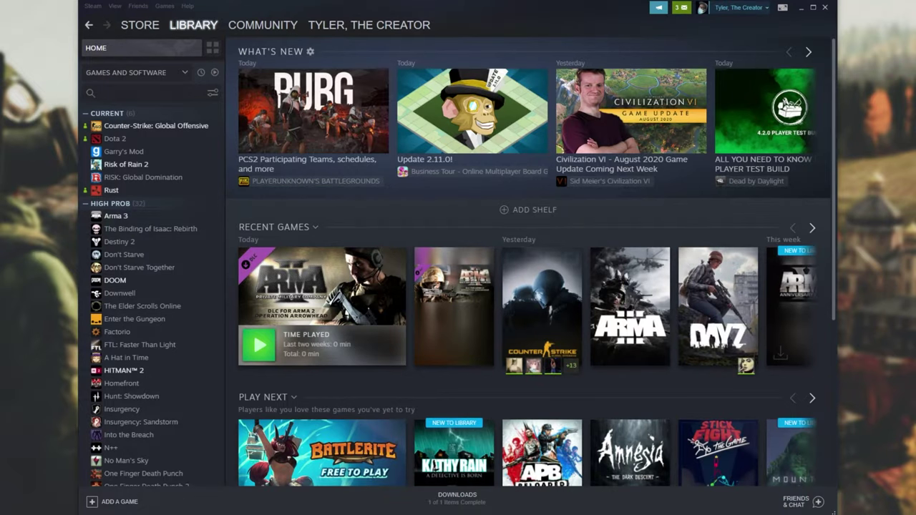
{"action": "left_click", "coordinate": [140, 94]}
{"action": "type", "text": "arm"}
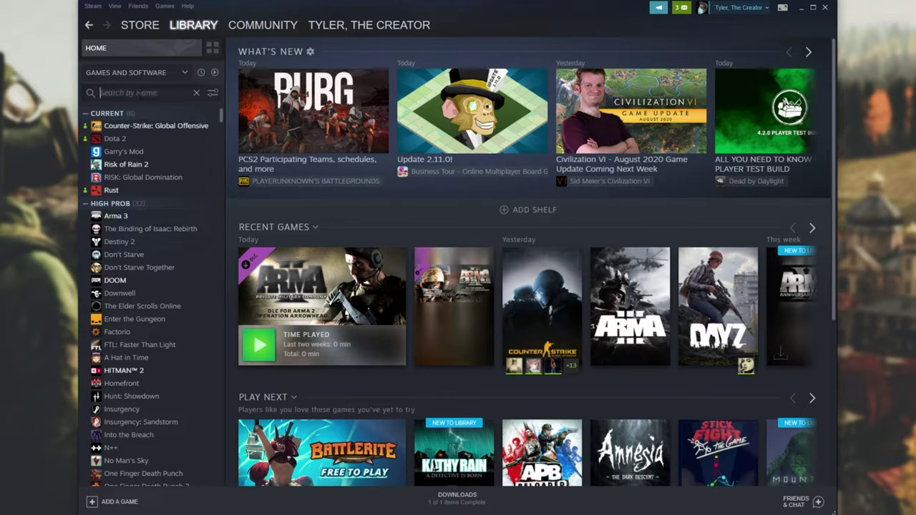
{"action": "type", "text": "a 2"}
{"action": "left_click", "coordinate": [176, 127]}
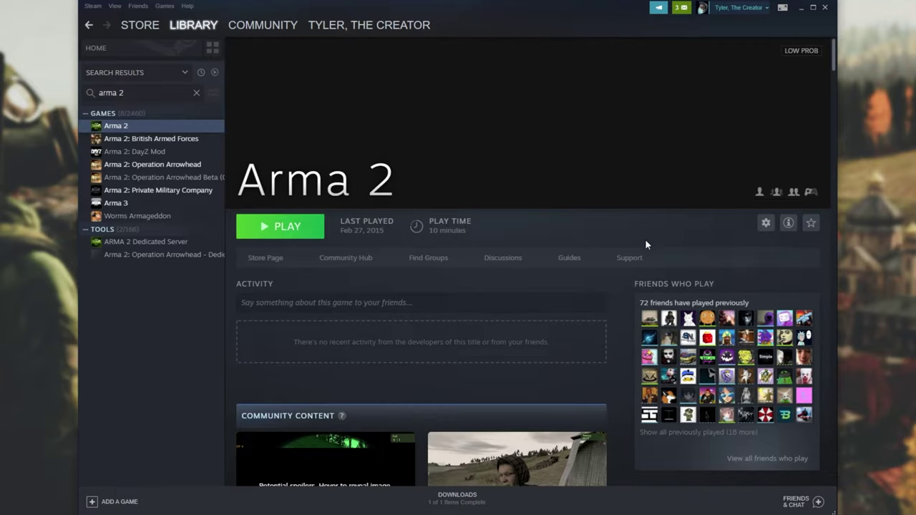
{"action": "left_click", "coordinate": [300, 227]}
{"action": "left_click", "coordinate": [487, 286]}
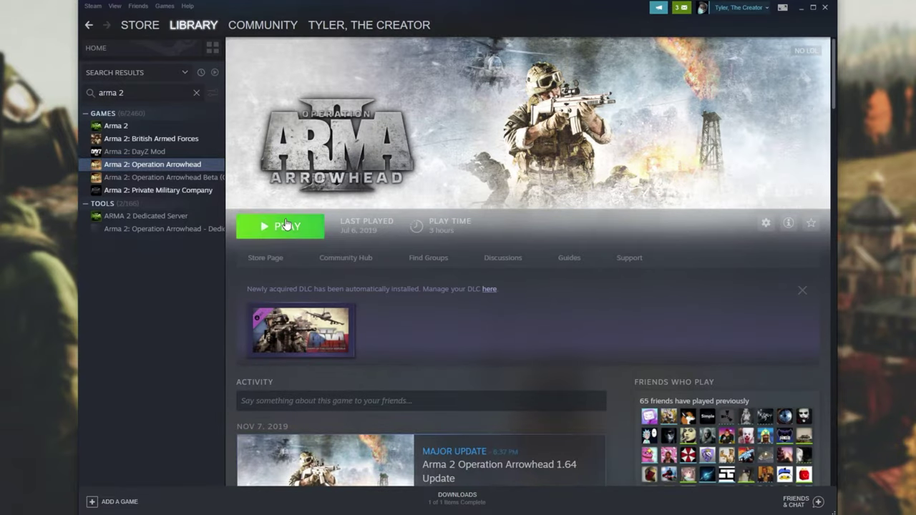
Step: Launch Arma 2: Operation Arrowhead and install BattlEye, accepting its End-User License Agreement
{"action": "left_click", "coordinate": [286, 227]}
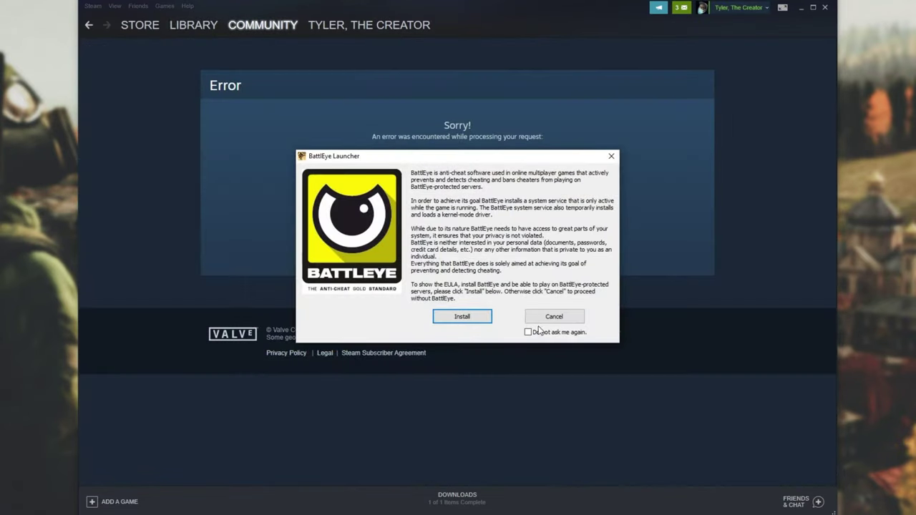
{"action": "left_click", "coordinate": [462, 317]}
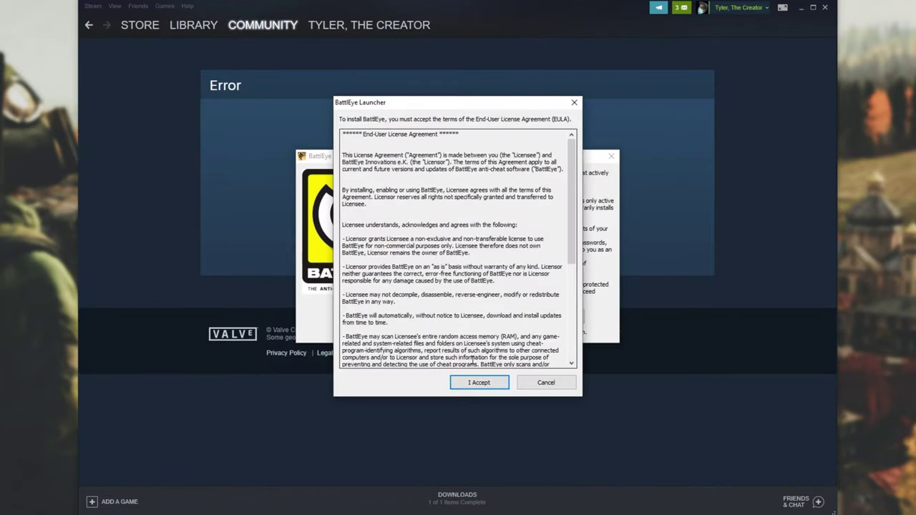
{"action": "left_click", "coordinate": [473, 381]}
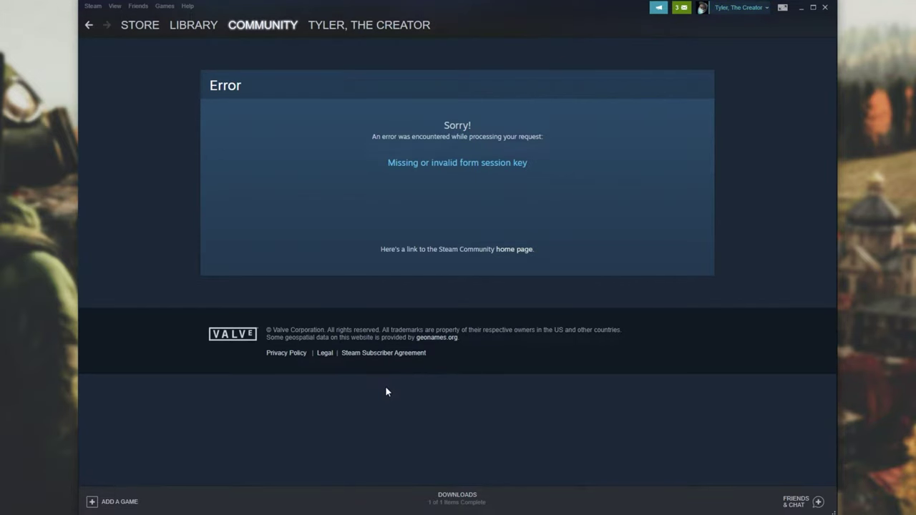
Step: Launch Arma 2: British Armed Forces from the library and exit the game at its main menu
{"action": "key", "text": "alt+Left"}
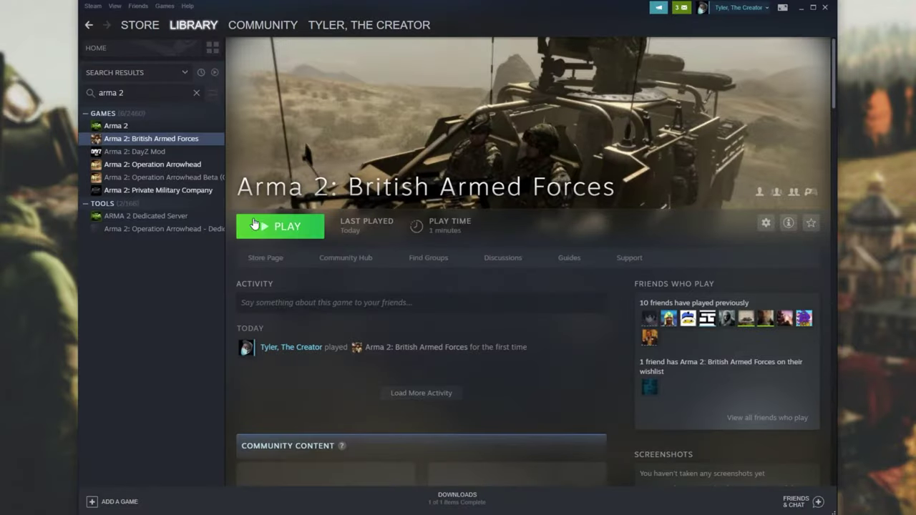
{"action": "left_click", "coordinate": [280, 227]}
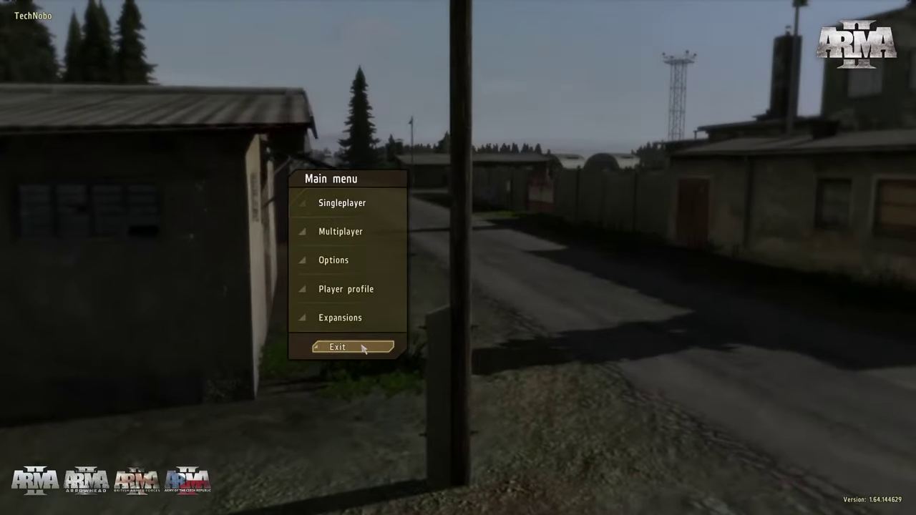
{"action": "left_click", "coordinate": [351, 345]}
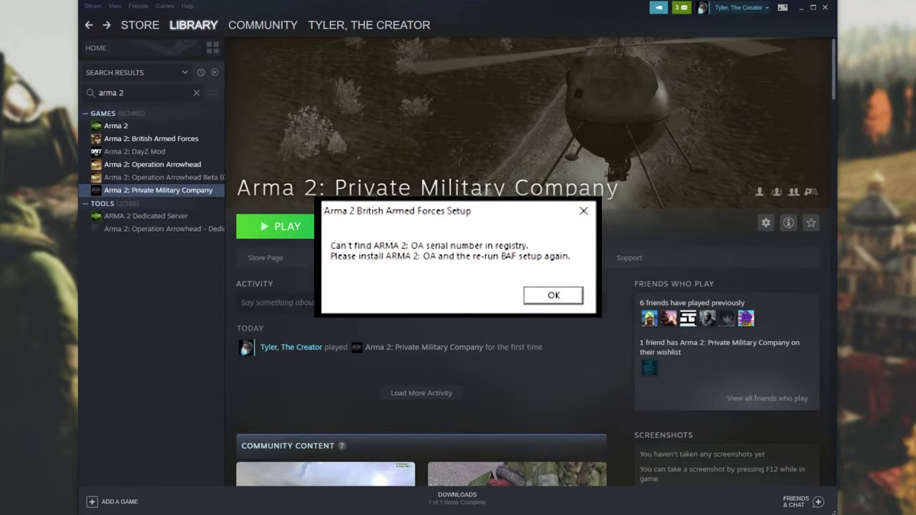
{"action": "key", "text": "Return"}
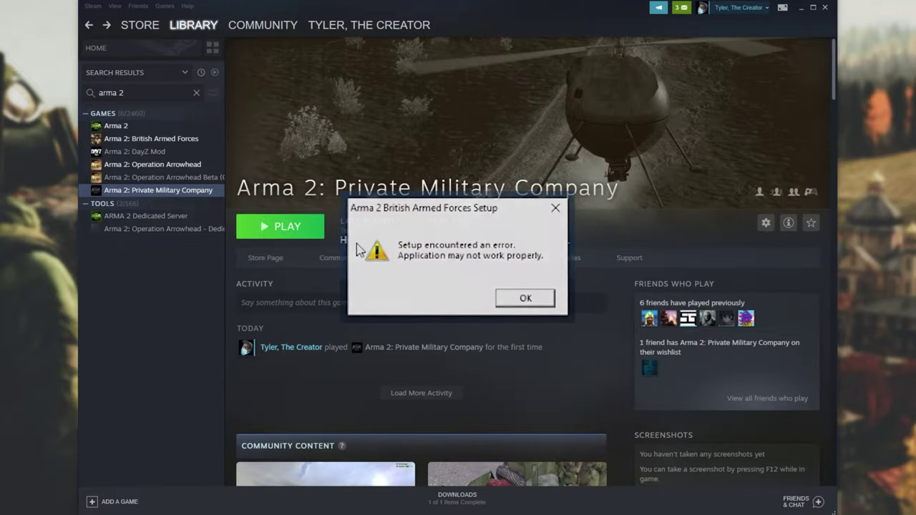
{"action": "key", "text": "Return"}
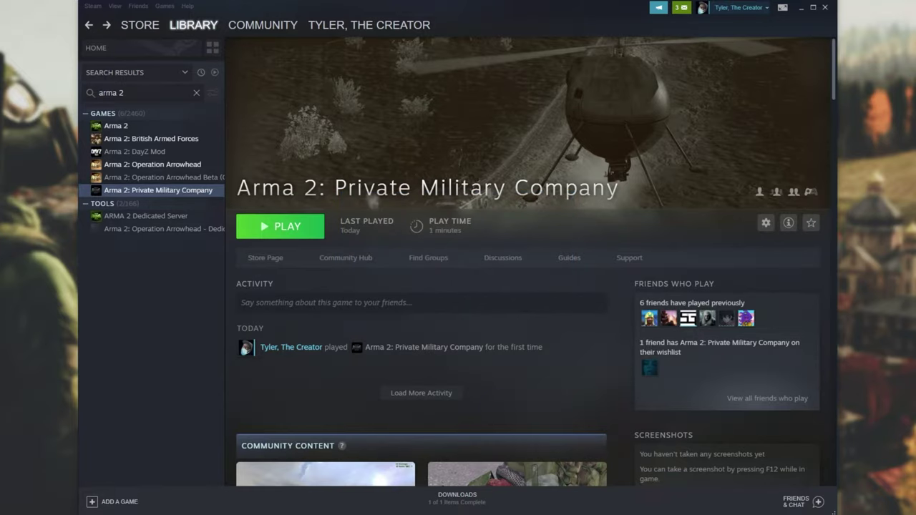
Step: Review the library pages for Arma 2, Operation Arrowhead, British Armed Forces, Private Military Company and DayZ Mod
{"action": "left_click", "coordinate": [153, 127]}
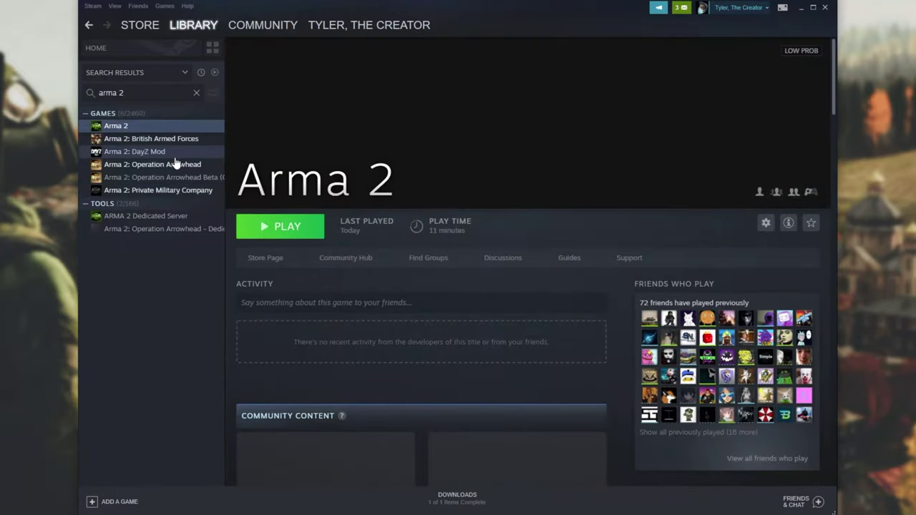
{"action": "left_click", "coordinate": [176, 165]}
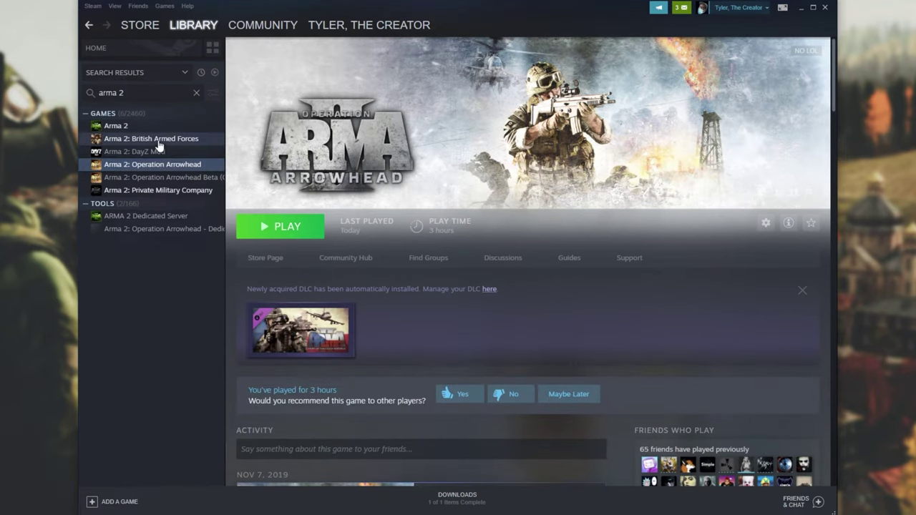
{"action": "left_click", "coordinate": [158, 140]}
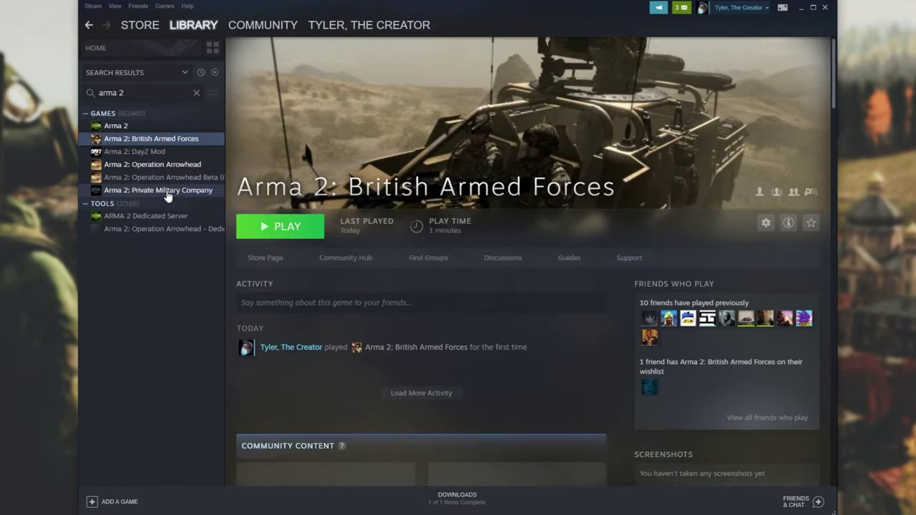
{"action": "left_click", "coordinate": [169, 196]}
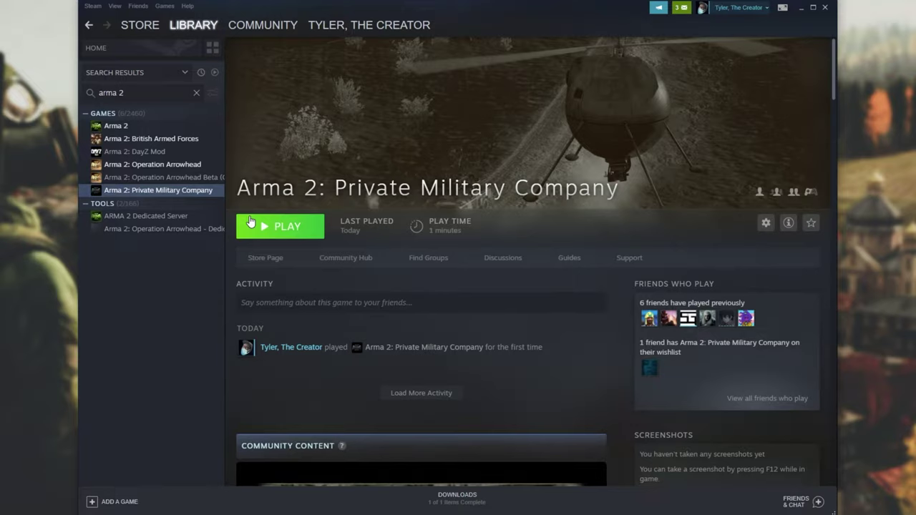
{"action": "left_click", "coordinate": [152, 140]}
{"action": "left_click", "coordinate": [116, 126]}
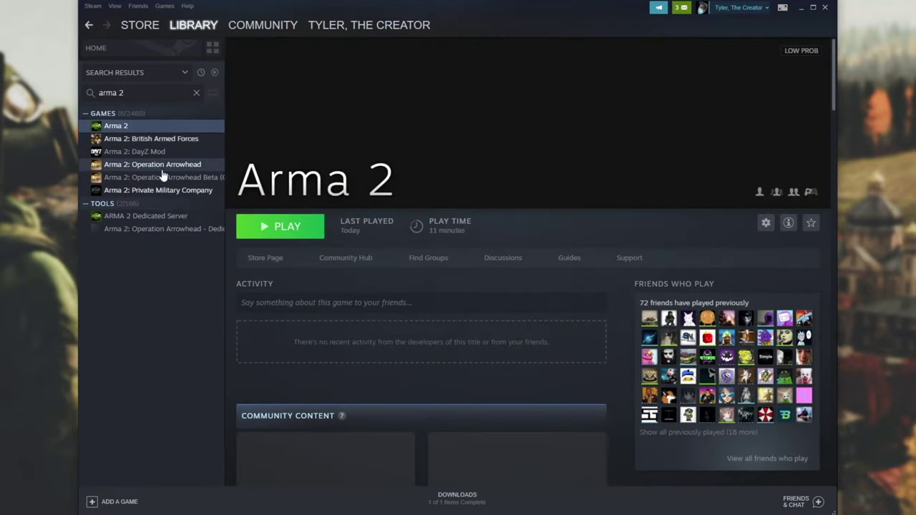
{"action": "left_click", "coordinate": [163, 166]}
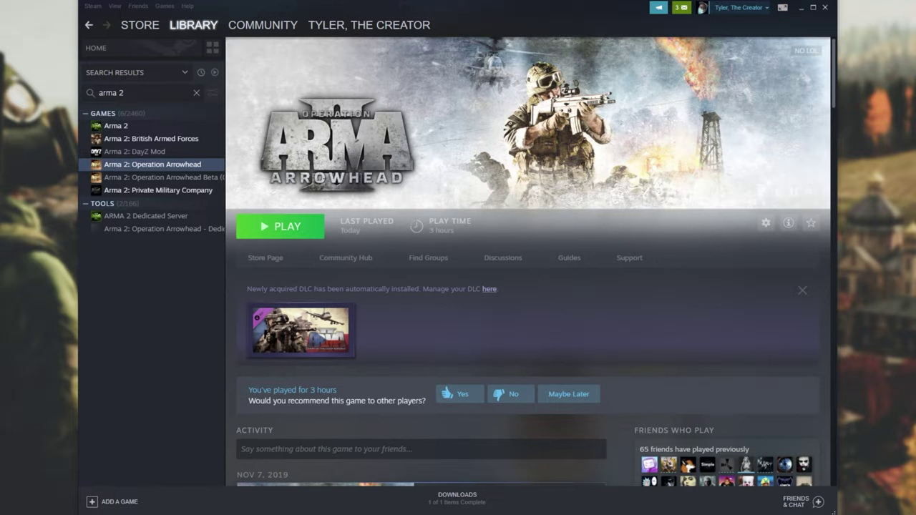
{"action": "left_click", "coordinate": [135, 152]}
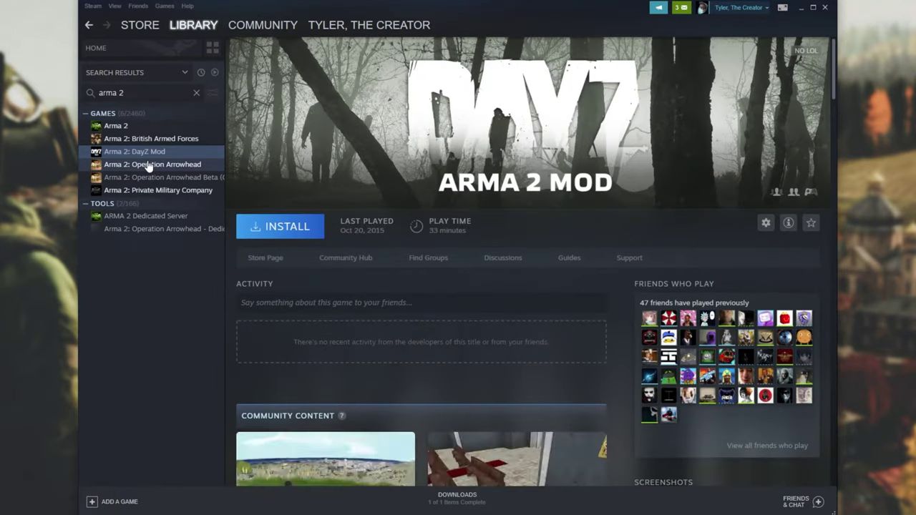
Step: Search the Steam store for "arma 2 dayz"
{"action": "left_click", "coordinate": [146, 25]}
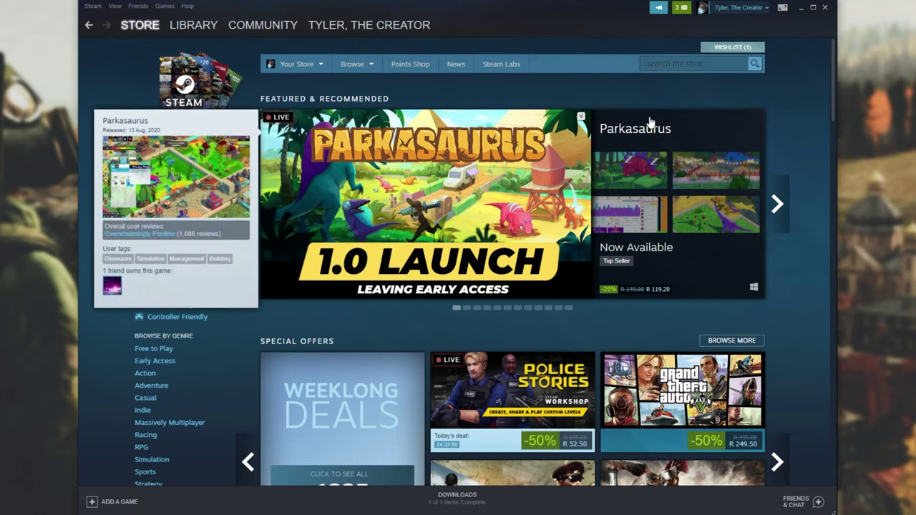
{"action": "left_click", "coordinate": [684, 64]}
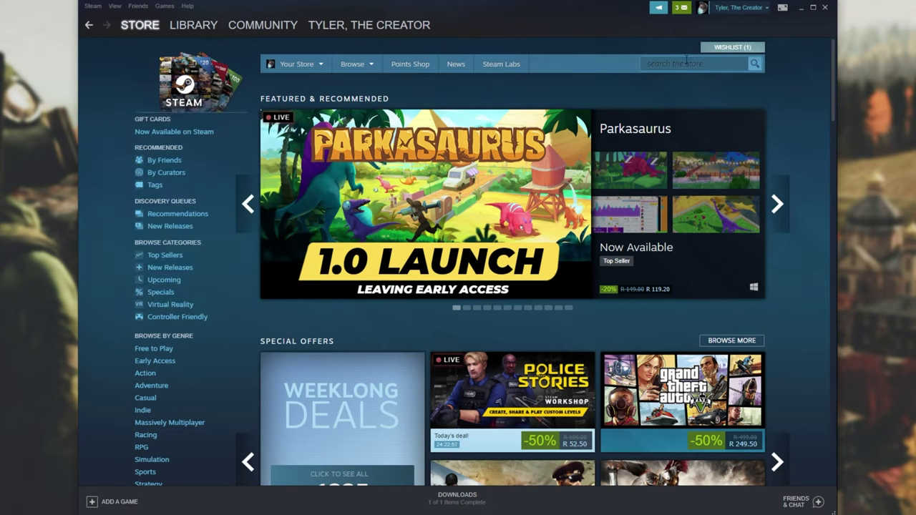
{"action": "type", "text": "arma 2 dayz"}
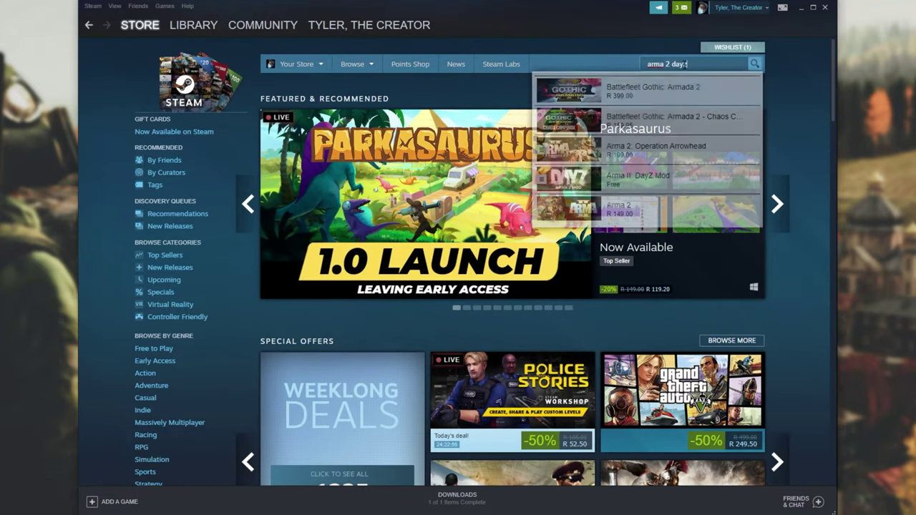
{"action": "key", "text": "Return"}
{"action": "scroll", "coordinate": [507, 209], "scroll_direction": "down", "scroll_amount": 3}
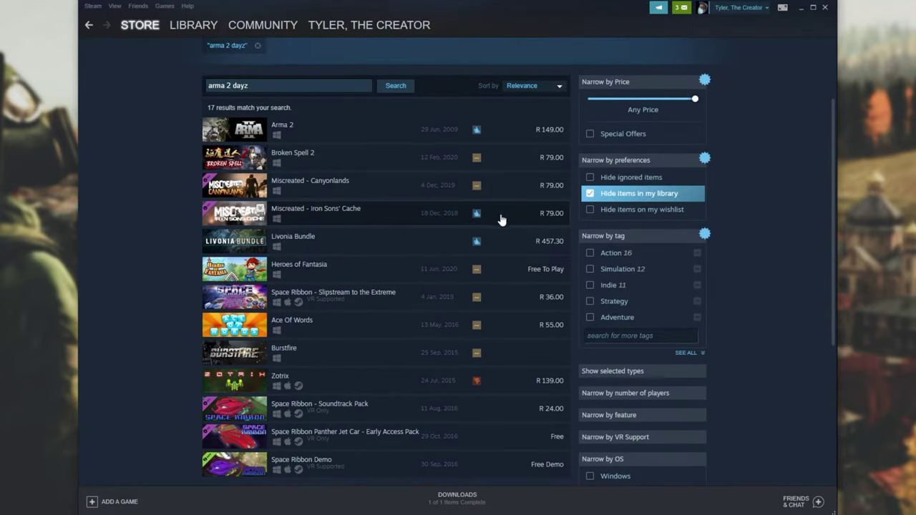
Step: Include already owned items in the store results and open the Arma II: DayZ Mod page
{"action": "left_click", "coordinate": [592, 199]}
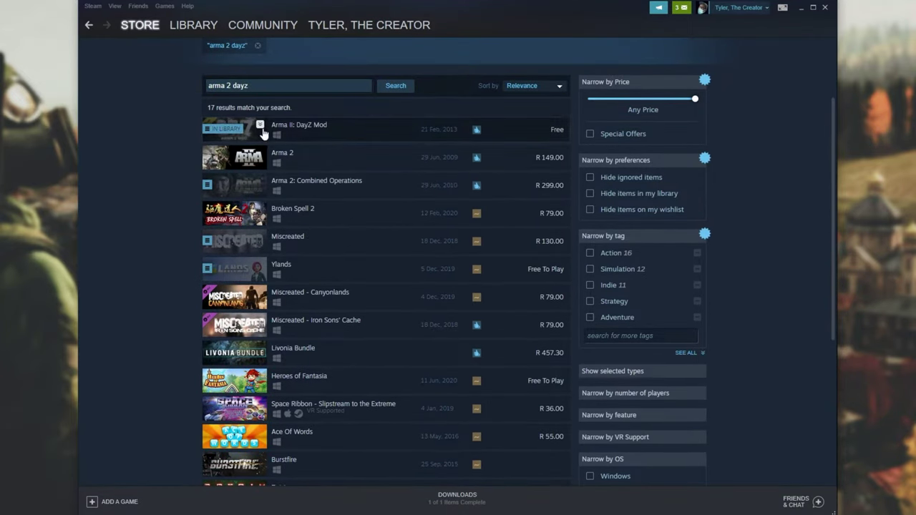
{"action": "mouse_move", "coordinate": [284, 128]}
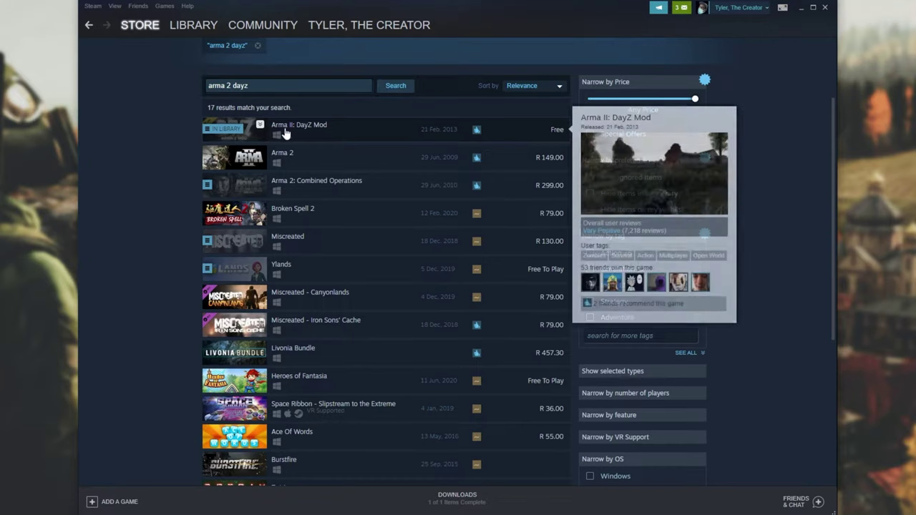
{"action": "left_click", "coordinate": [340, 143]}
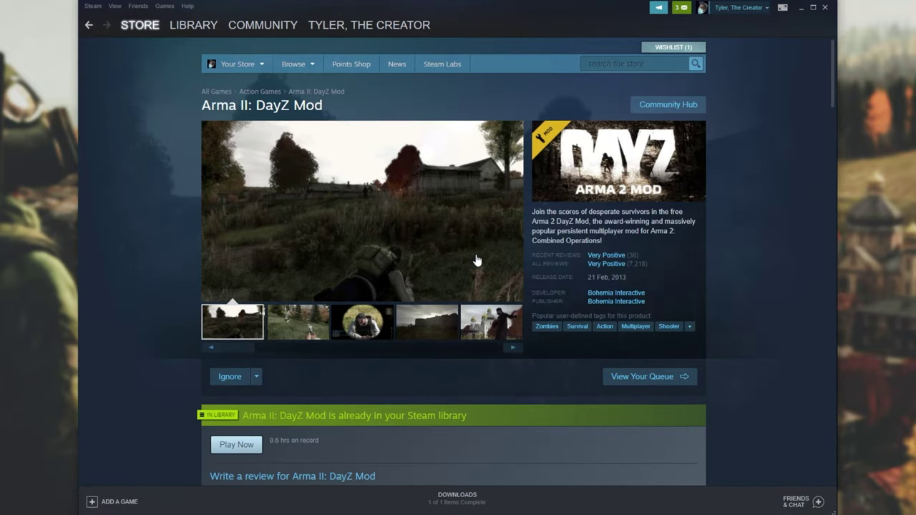
Step: Read the Community-Made Mod requirements on the store page and install Arma 2: DayZ Mod
{"action": "scroll", "coordinate": [478, 261], "scroll_direction": "down", "scroll_amount": 6}
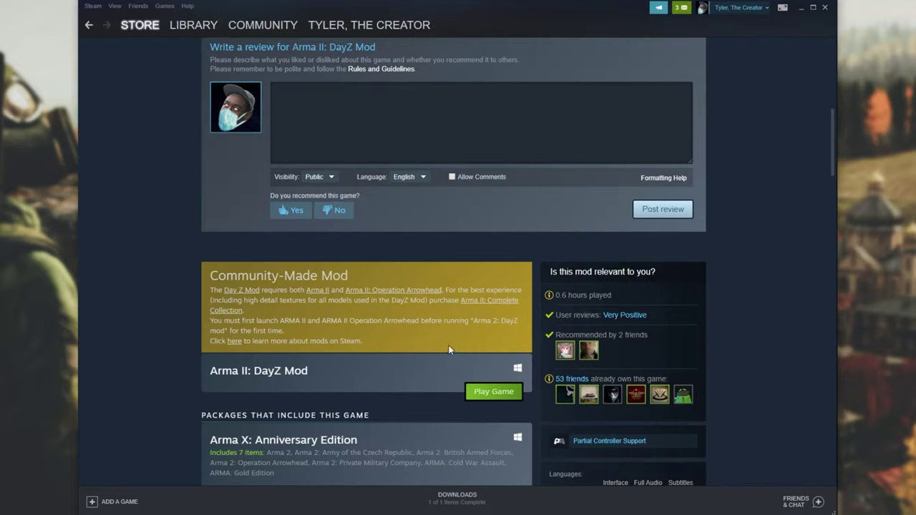
{"action": "left_click_drag", "start_coordinate": [208, 289], "coordinate": [441, 290]}
{"action": "left_click", "coordinate": [248, 302]}
{"action": "left_click_drag", "start_coordinate": [453, 301], "coordinate": [495, 303]}
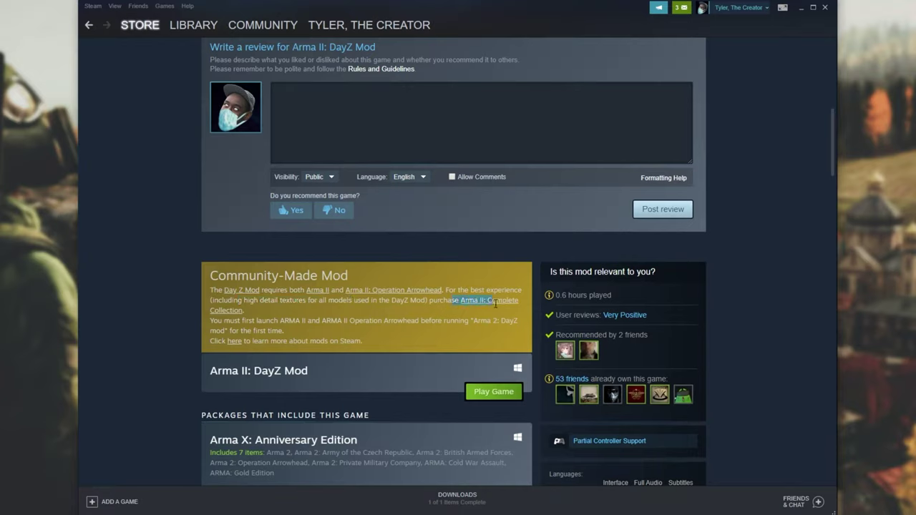
{"action": "left_click", "coordinate": [280, 315]}
{"action": "left_click", "coordinate": [500, 396]}
{"action": "left_click", "coordinate": [513, 342]}
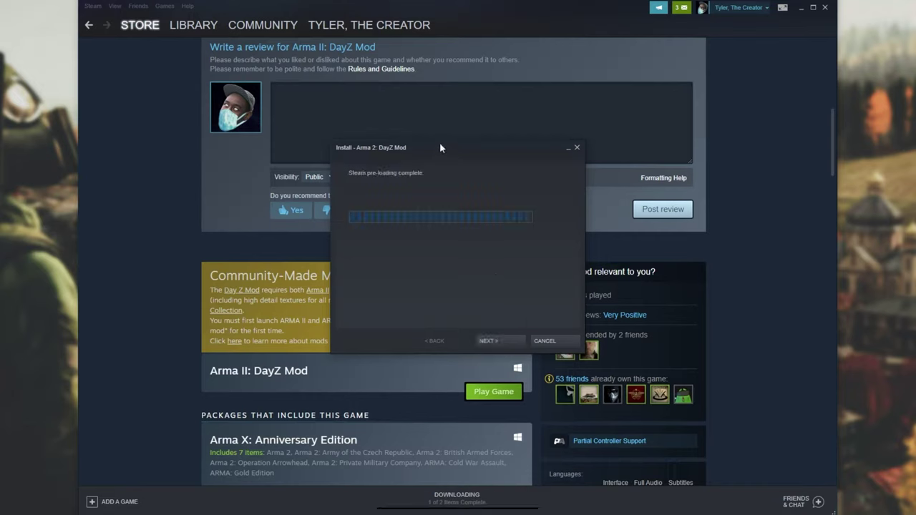
{"action": "left_click", "coordinate": [544, 340]}
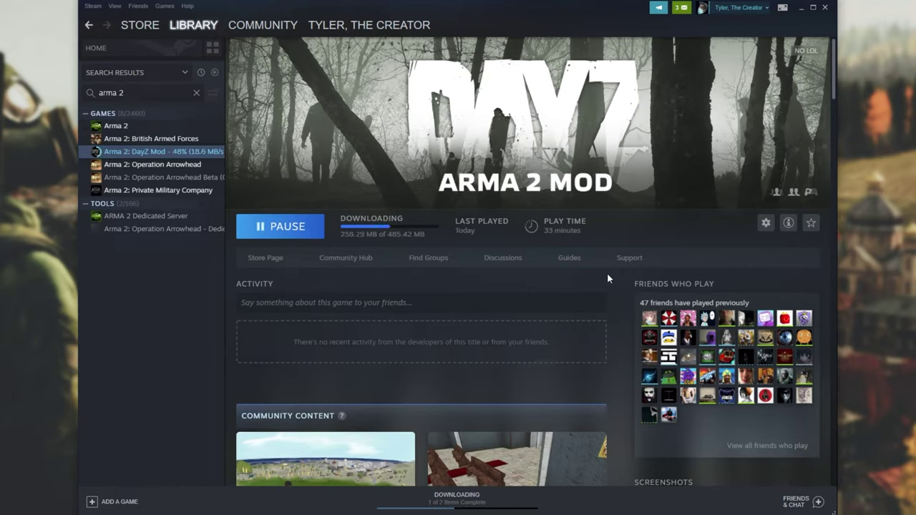
{"action": "left_click", "coordinate": [149, 130]}
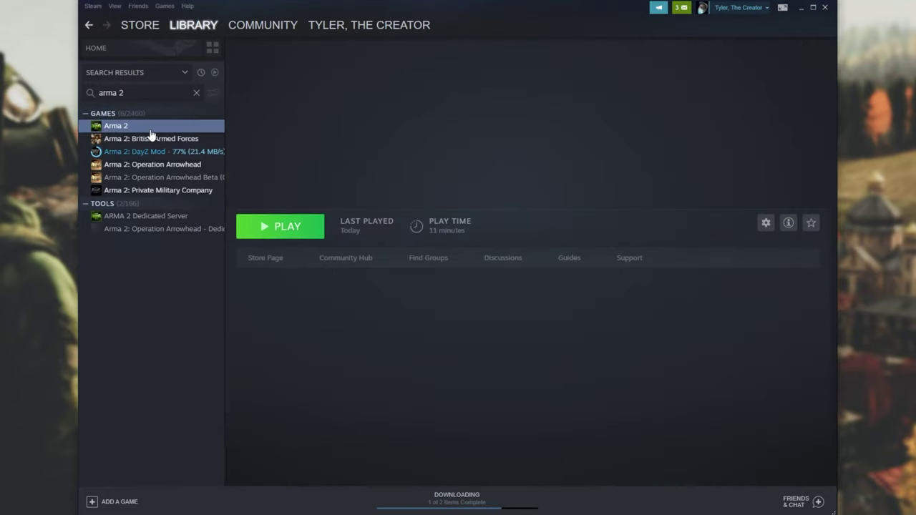
{"action": "right_click", "coordinate": [151, 135]}
{"action": "left_click", "coordinate": [196, 219]}
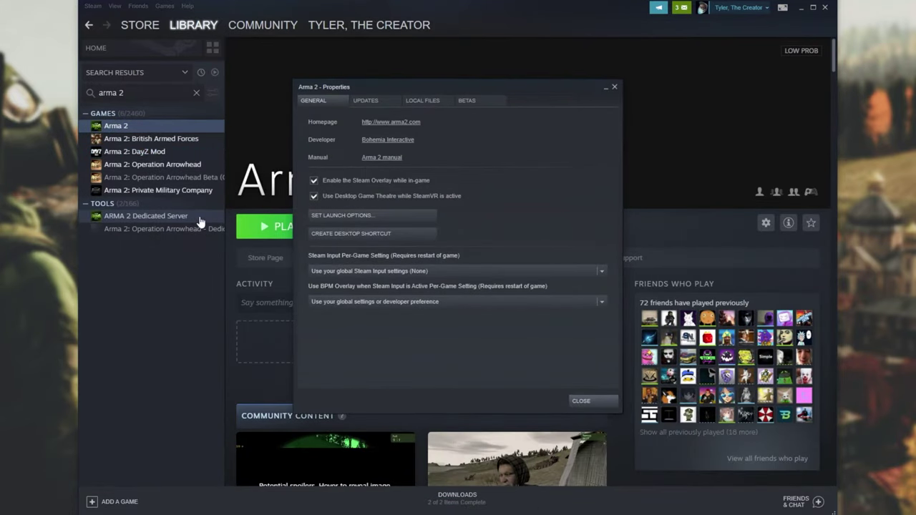
{"action": "key", "text": "Escape"}
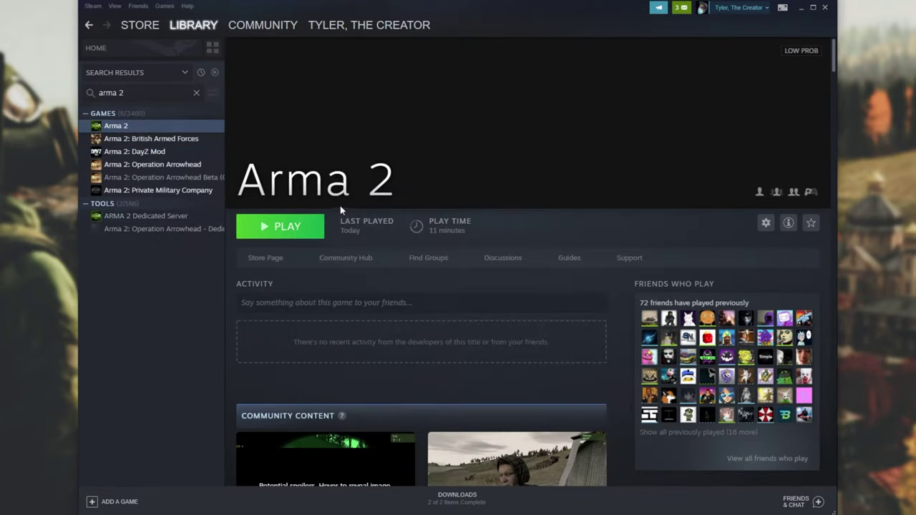
Step: Set Arma 2's beta participation to "NONE - Opt out of all beta programs" in its properties
{"action": "right_click", "coordinate": [177, 129]}
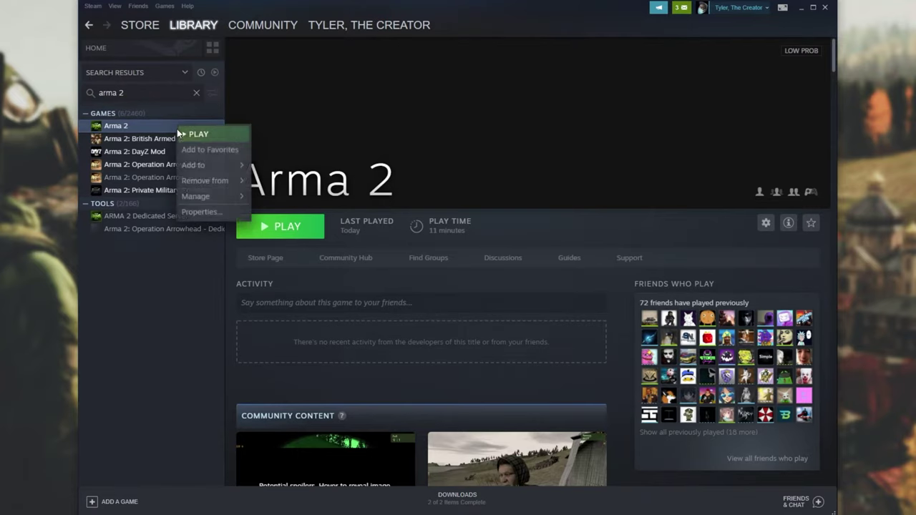
{"action": "left_click", "coordinate": [200, 212]}
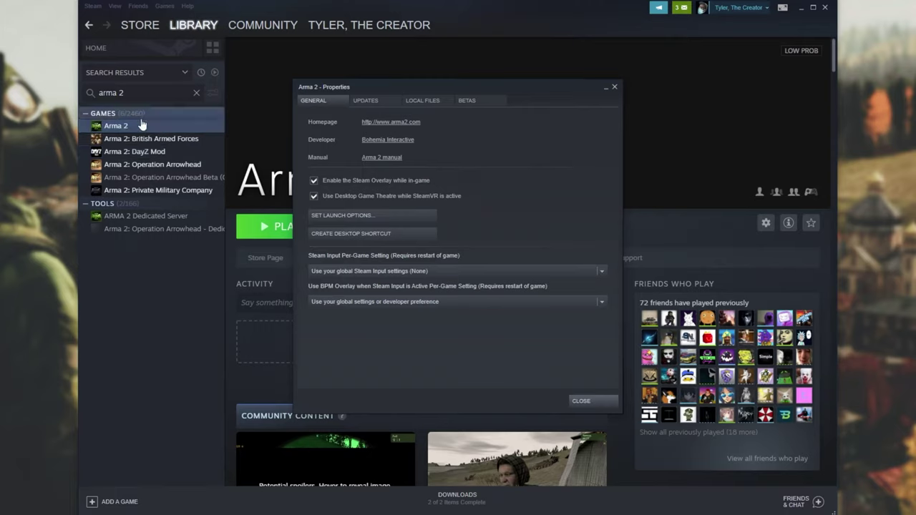
{"action": "left_click", "coordinate": [467, 101]}
{"action": "left_click", "coordinate": [393, 138]}
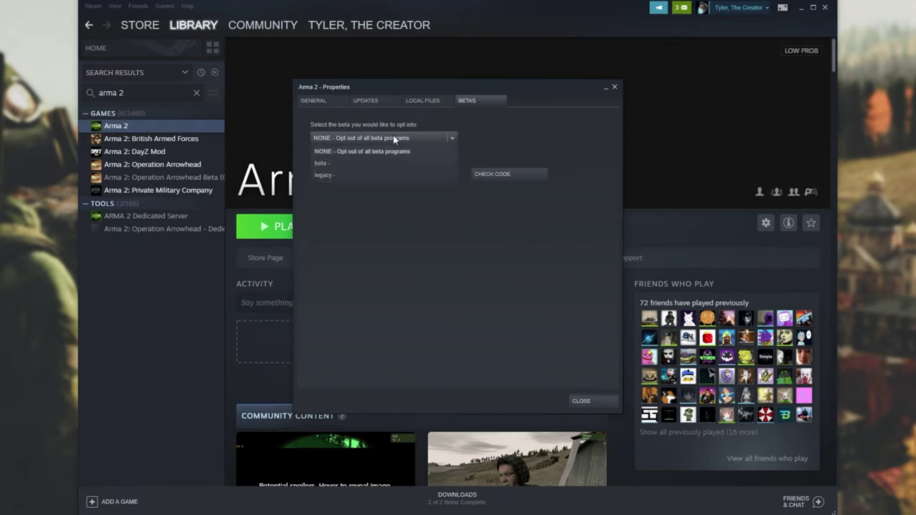
{"action": "left_click", "coordinate": [353, 152]}
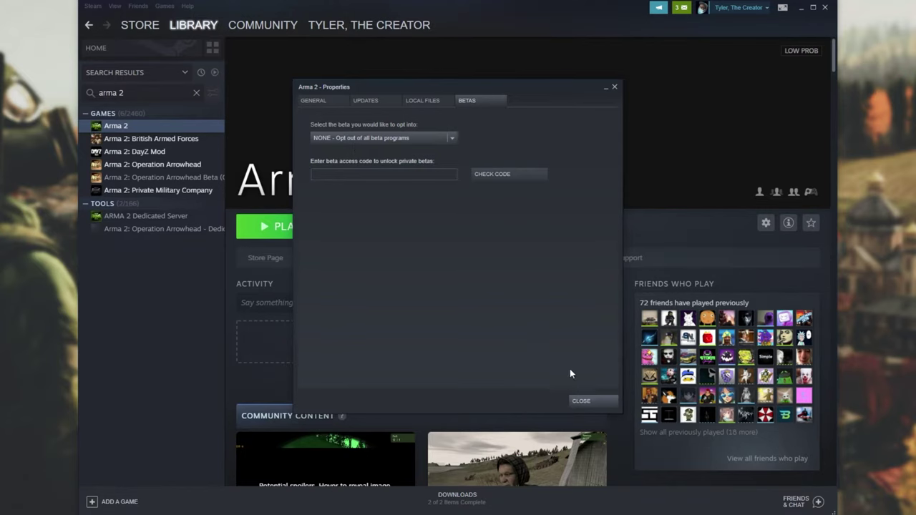
{"action": "left_click", "coordinate": [598, 400]}
Step: Check the beta participation setting in the properties of Arma 2: British Armed Forces
{"action": "right_click", "coordinate": [190, 141]}
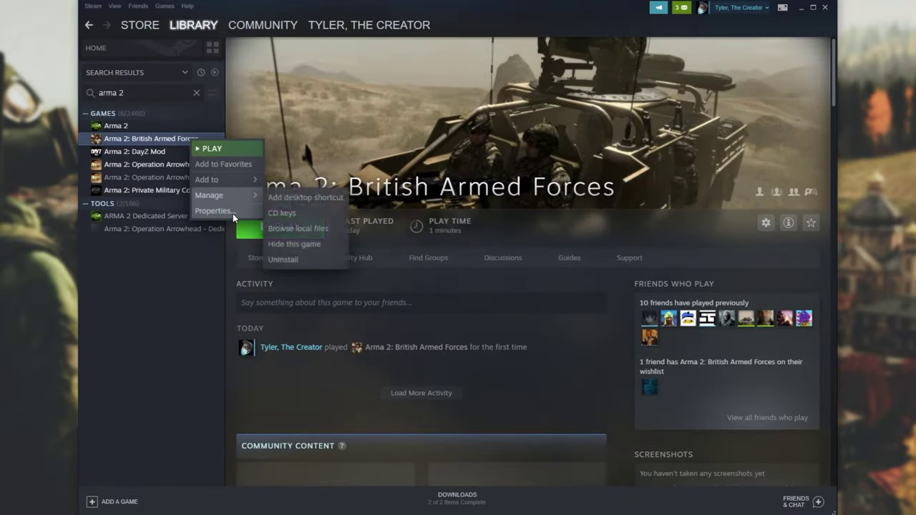
{"action": "left_click", "coordinate": [233, 214]}
{"action": "left_click", "coordinate": [467, 101]}
{"action": "left_click", "coordinate": [614, 87]}
Step: Check the beta participation setting in the properties of Arma 2: Operation Arrowhead
{"action": "left_click", "coordinate": [190, 165]}
{"action": "right_click", "coordinate": [190, 165]}
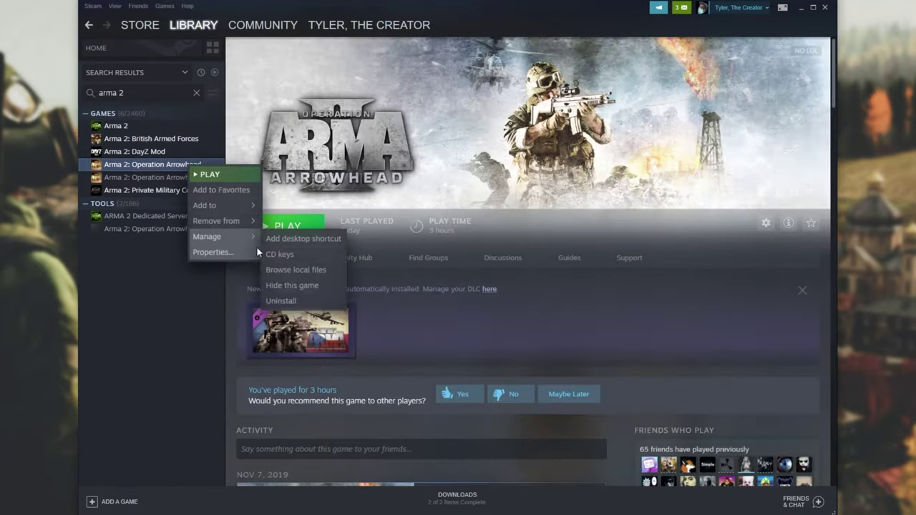
{"action": "left_click", "coordinate": [256, 247]}
{"action": "left_click", "coordinate": [467, 100]}
{"action": "left_click", "coordinate": [614, 86]}
Step: Check the beta participation setting in the properties of Arma 2: Private Military Company
{"action": "left_click", "coordinate": [205, 191]}
{"action": "right_click", "coordinate": [204, 191]}
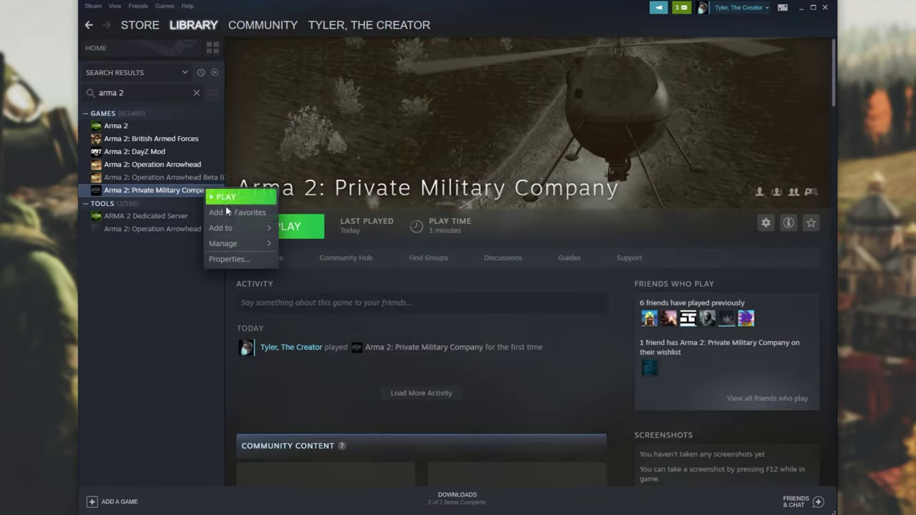
{"action": "left_click", "coordinate": [226, 260]}
{"action": "left_click", "coordinate": [464, 101]}
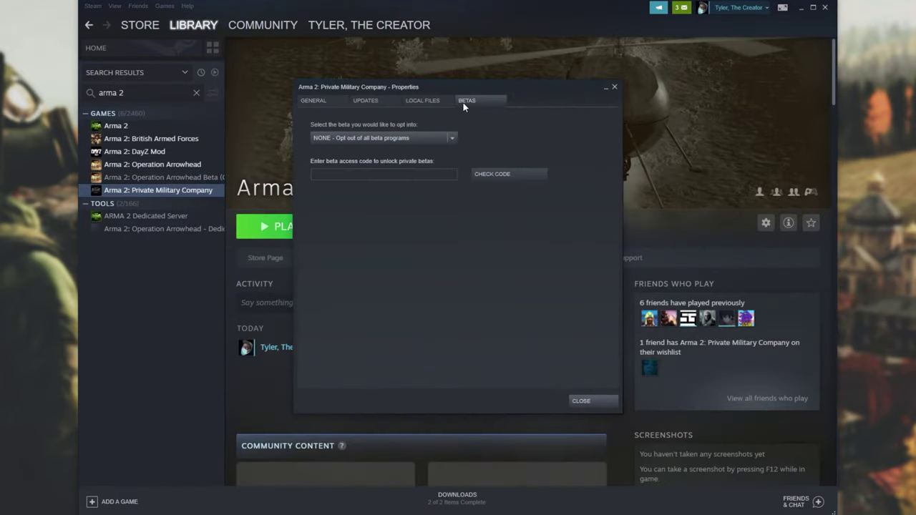
{"action": "left_click", "coordinate": [614, 87]}
Step: Check the beta participation setting in the properties of Arma 2: DayZ Mod
{"action": "left_click", "coordinate": [183, 154]}
{"action": "right_click", "coordinate": [182, 154]}
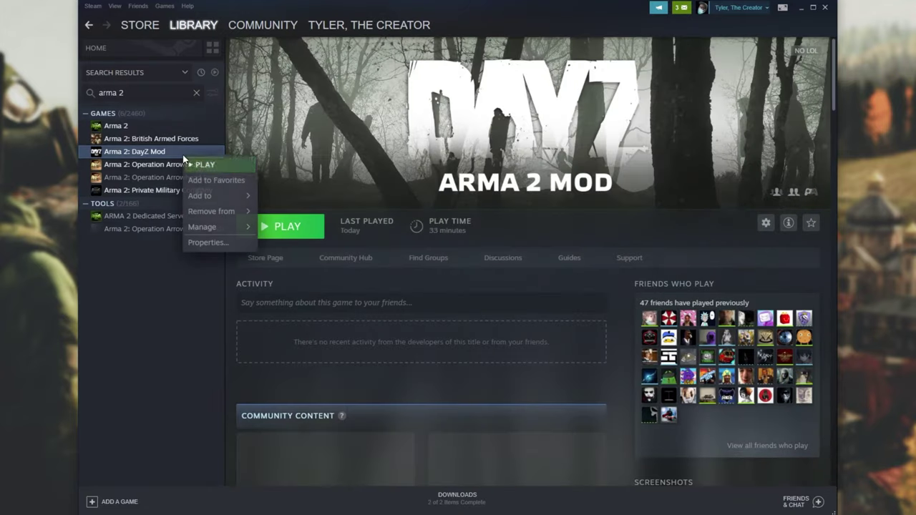
{"action": "left_click", "coordinate": [222, 237]}
{"action": "left_click", "coordinate": [466, 101]}
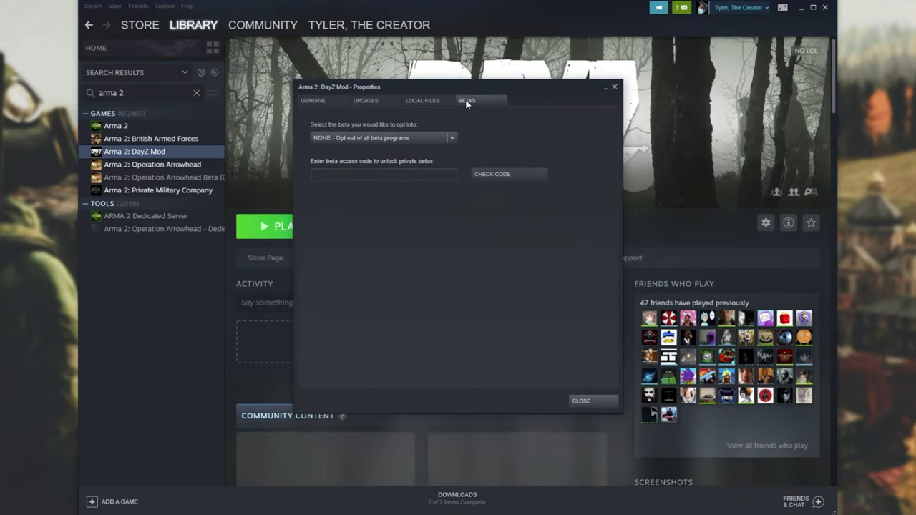
{"action": "left_click", "coordinate": [424, 137]}
{"action": "left_click", "coordinate": [581, 401]}
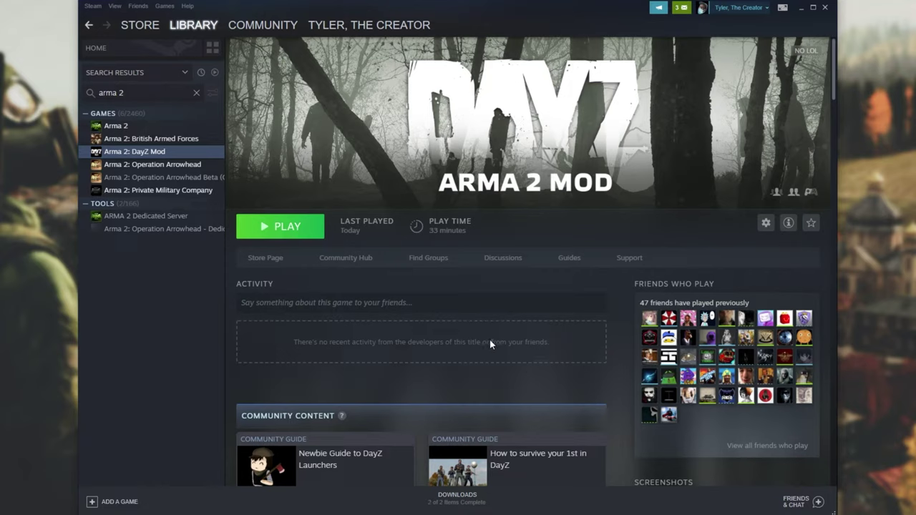
Step: Set the launch options of Arma 2: DayZ Mod to "-skipintro -nosplash"
{"action": "right_click", "coordinate": [191, 155]}
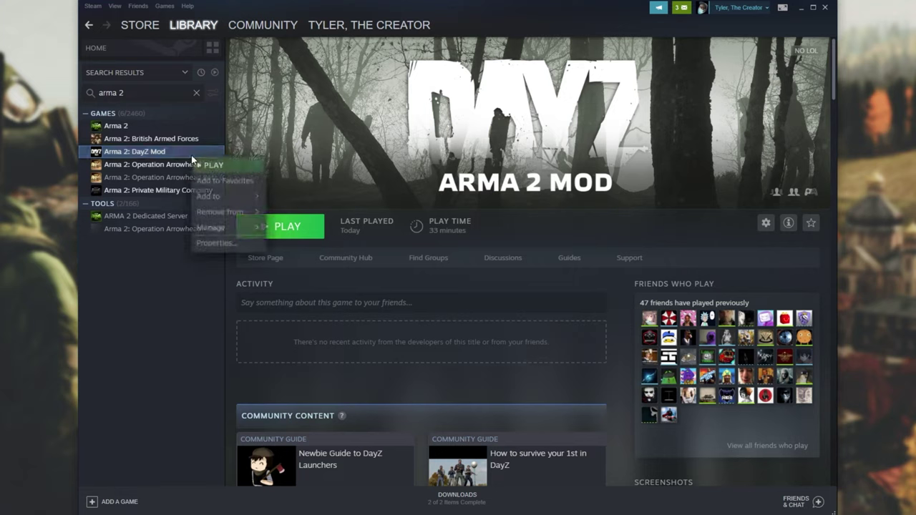
{"action": "left_click", "coordinate": [216, 243]}
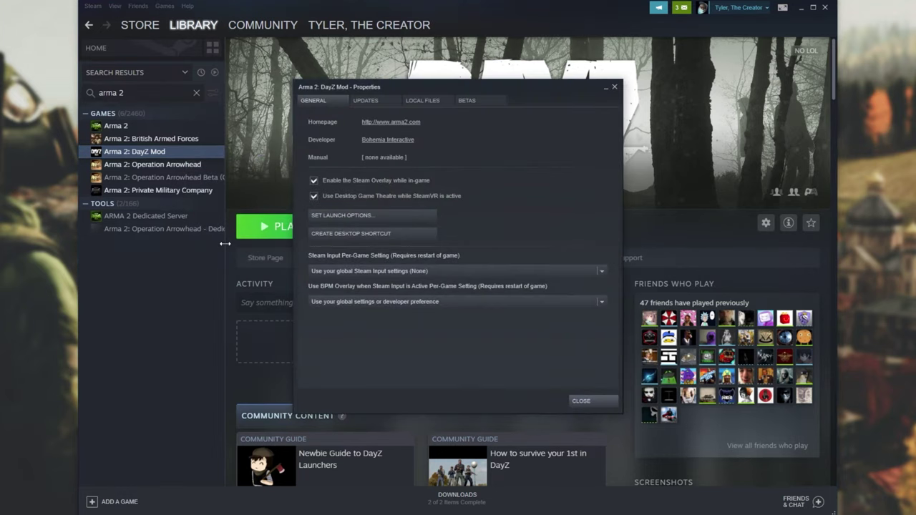
{"action": "left_click", "coordinate": [341, 217]}
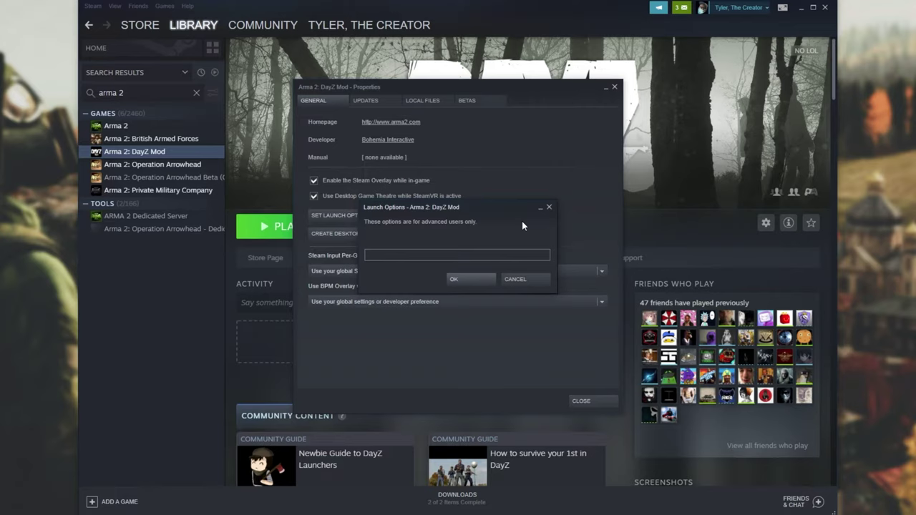
{"action": "type", "text": "-skipintro -nosplash"}
{"action": "left_click", "coordinate": [469, 284]}
{"action": "left_click", "coordinate": [582, 400]}
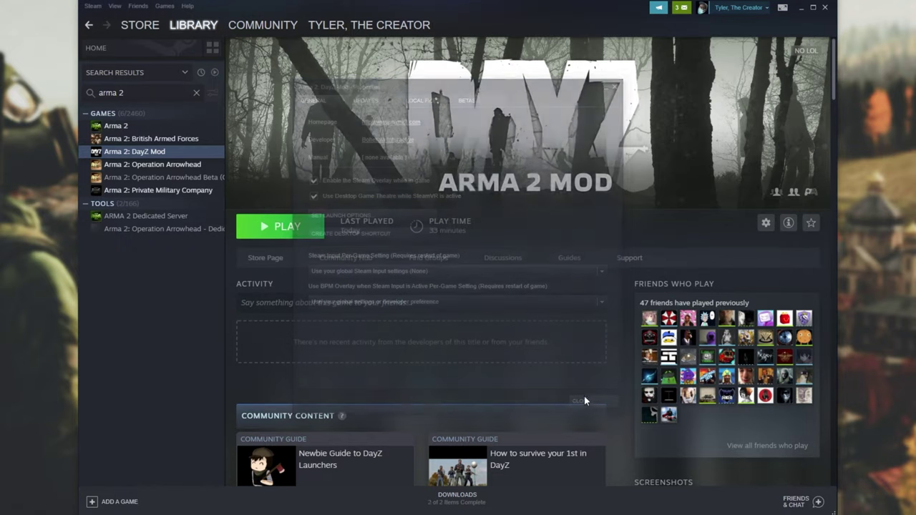
Step: Launch Arma 2: DayZ Mod and check which expansions are enabled in the game's Expansions list
{"action": "left_click", "coordinate": [303, 234]}
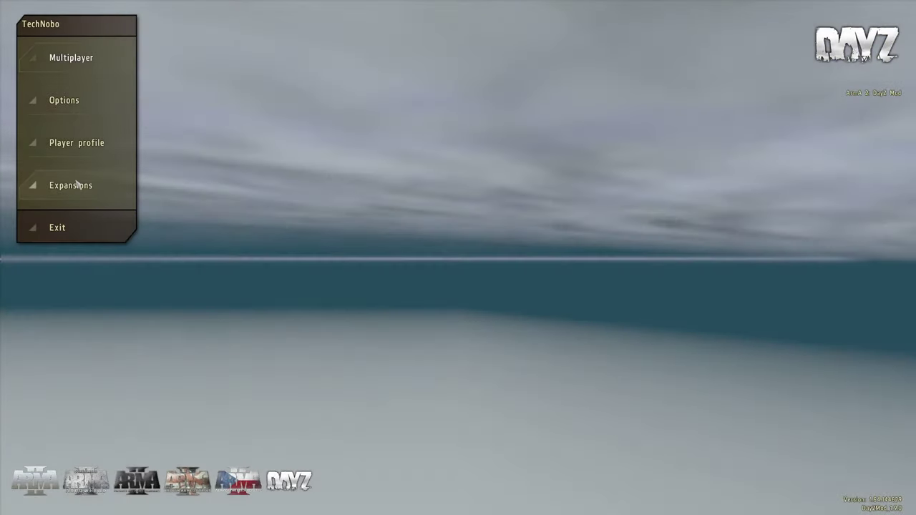
{"action": "left_click", "coordinate": [70, 185]}
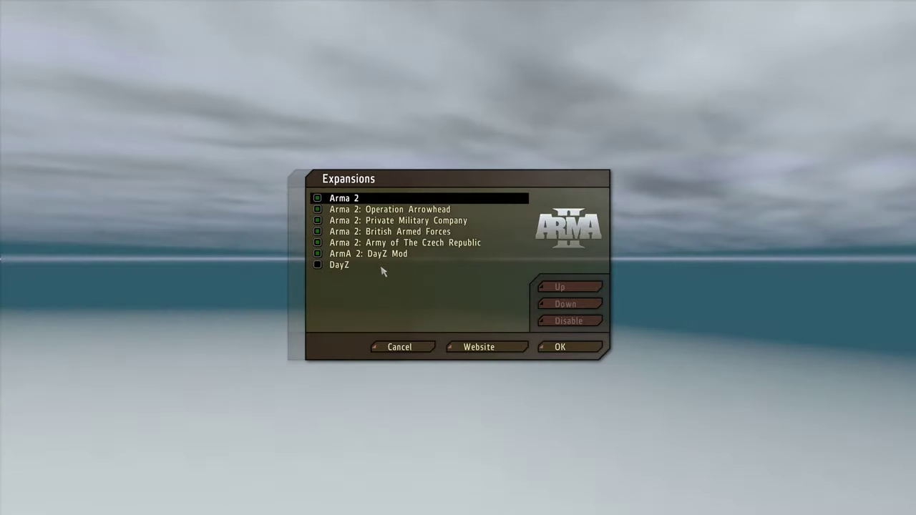
{"action": "left_click", "coordinate": [382, 269]}
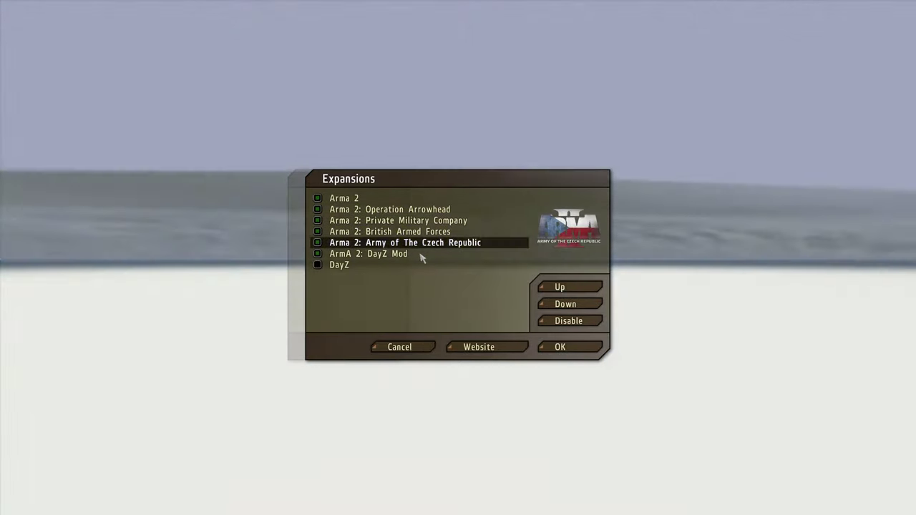
{"action": "left_click", "coordinate": [421, 255]}
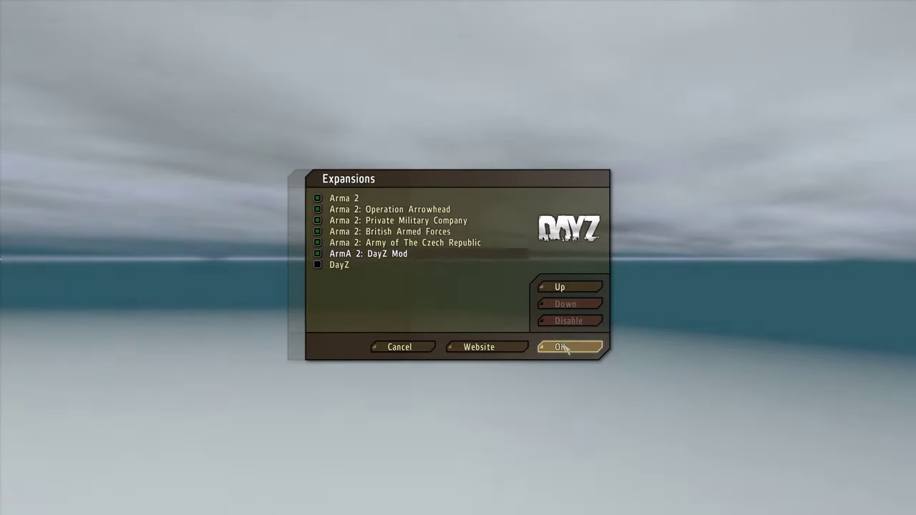
{"action": "left_click", "coordinate": [560, 348]}
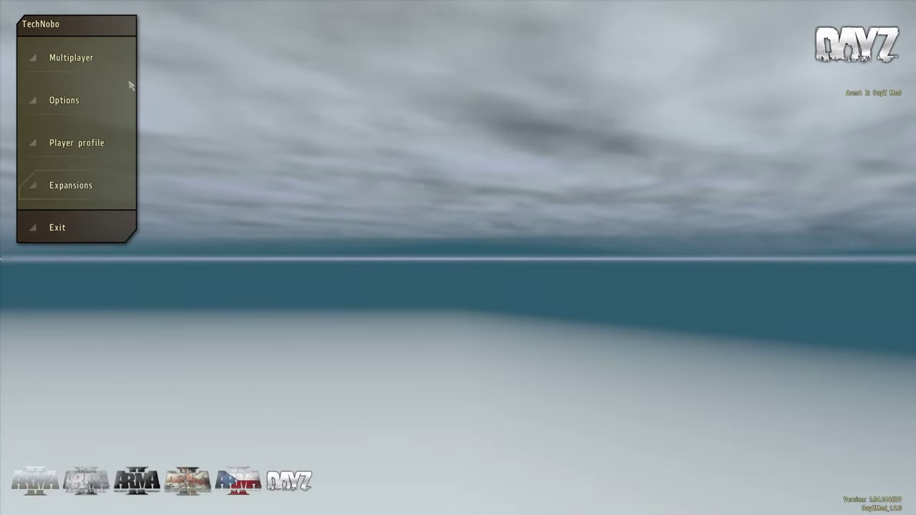
Step: Switch the multiplayer server browser to Internet games and set its filter's maximum ping to 500
{"action": "left_click", "coordinate": [97, 68]}
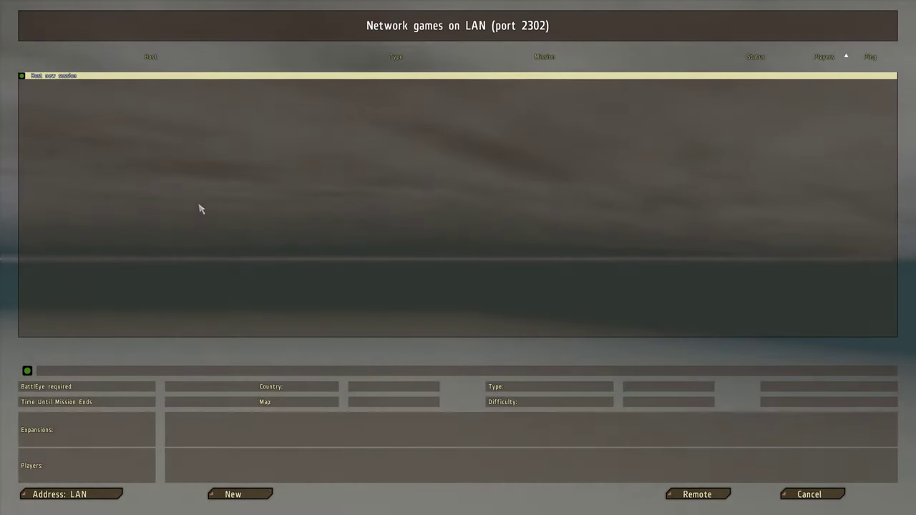
{"action": "left_click", "coordinate": [89, 496]}
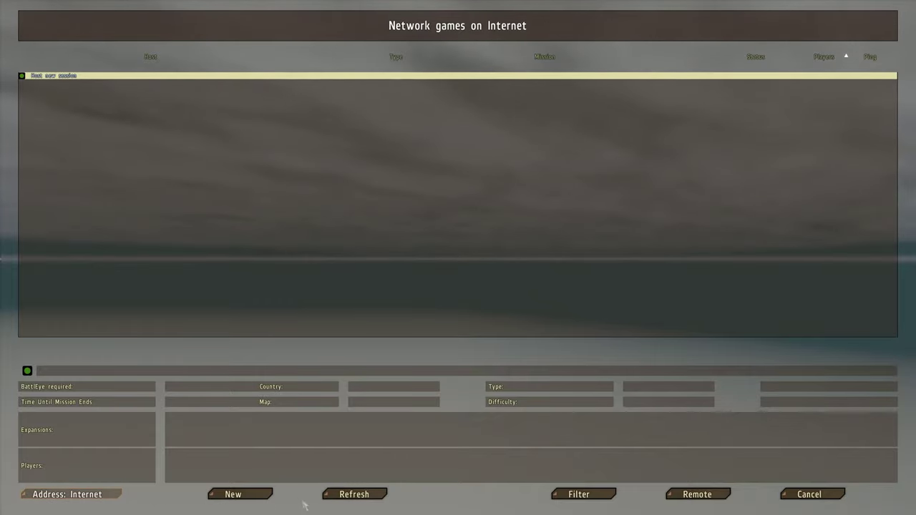
{"action": "left_click", "coordinate": [593, 496]}
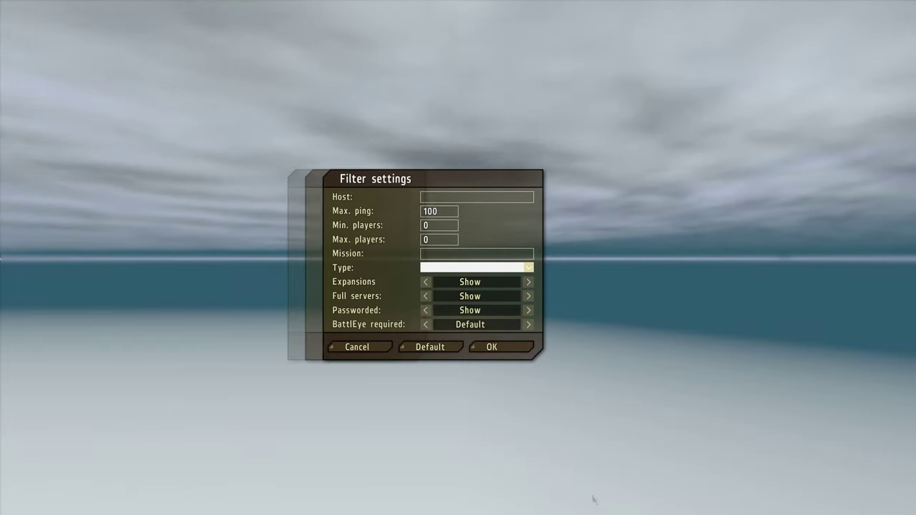
{"action": "left_click_drag", "start_coordinate": [453, 216], "coordinate": [386, 211]}
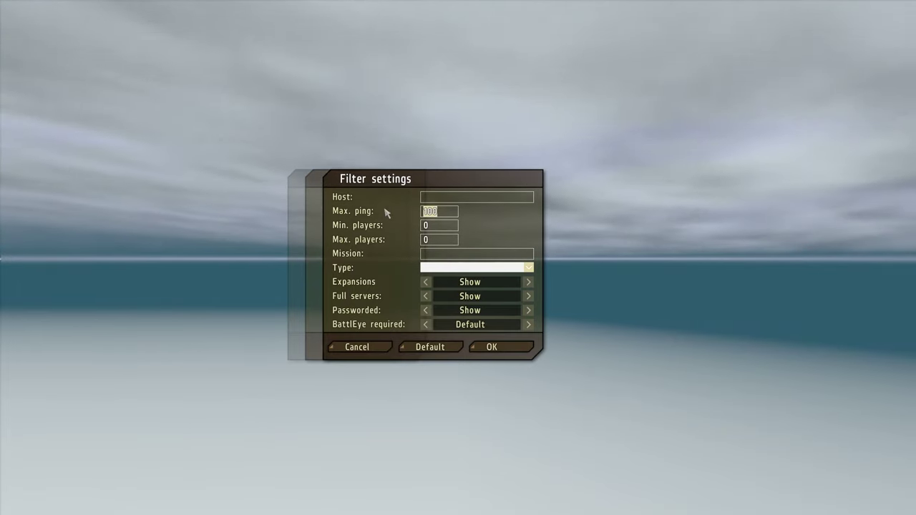
{"action": "type", "text": "500"}
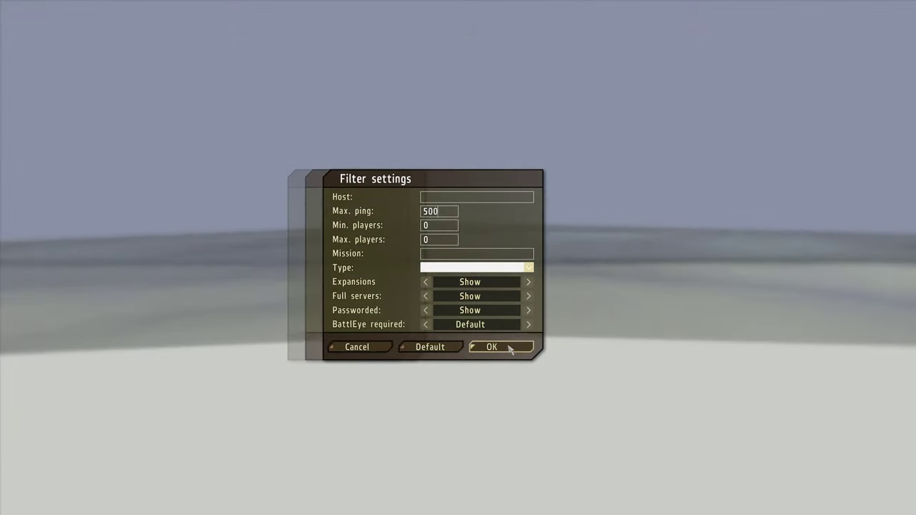
{"action": "left_click", "coordinate": [491, 347]}
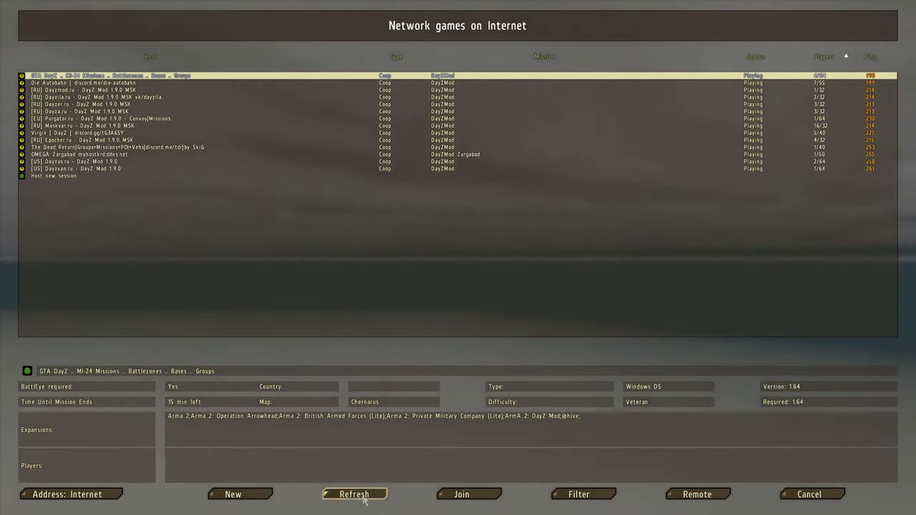
Step: Refresh the Internet server list and sort it by player count, fullest servers first
{"action": "left_click", "coordinate": [364, 501]}
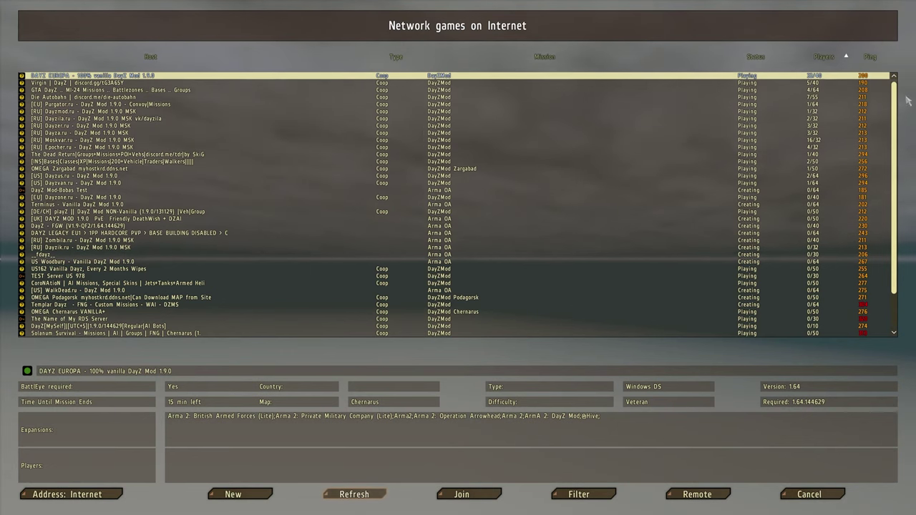
{"action": "left_click", "coordinate": [824, 57]}
{"action": "left_click", "coordinate": [825, 57]}
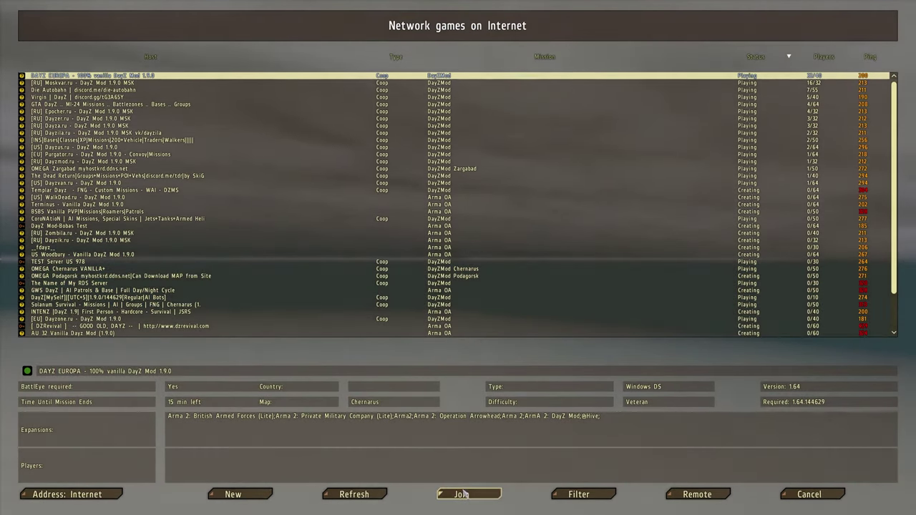
Step: Join the DAYZ EUROPA - 100% vanilla DayZ Mod 1.9.0 server and continue through its lobby into the game
{"action": "left_click", "coordinate": [465, 494]}
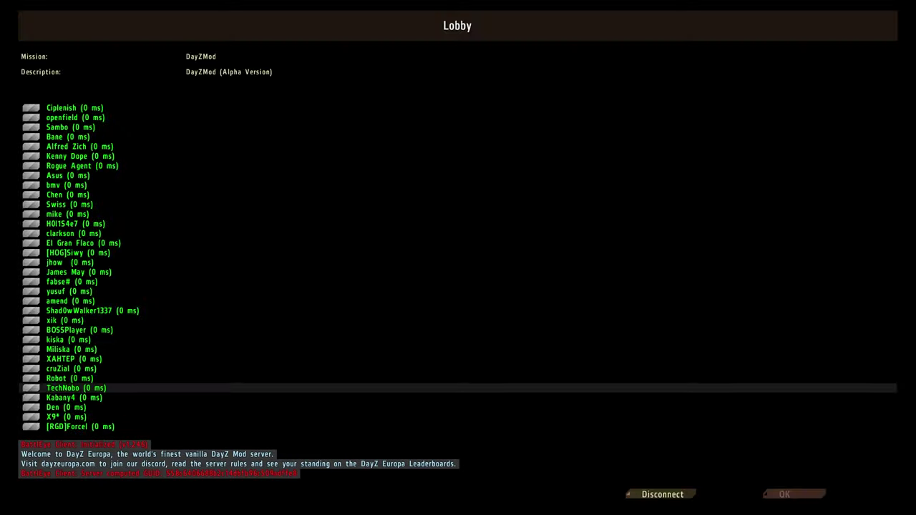
{"action": "left_click", "coordinate": [783, 495]}
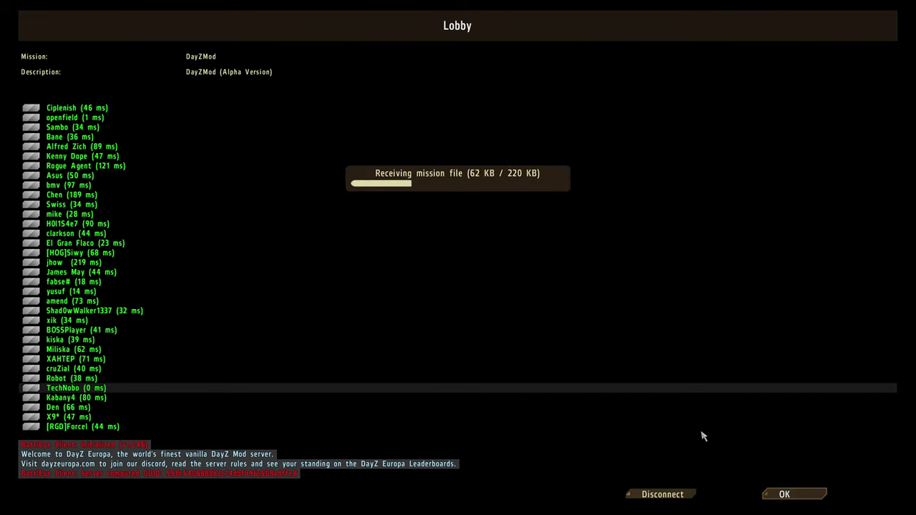
{"action": "left_click", "coordinate": [311, 241]}
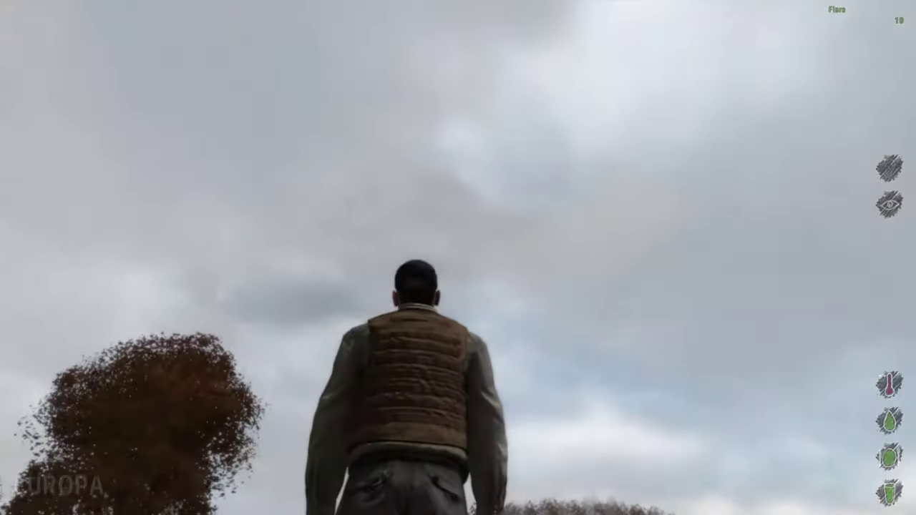
{"action": "key", "text": "w"}
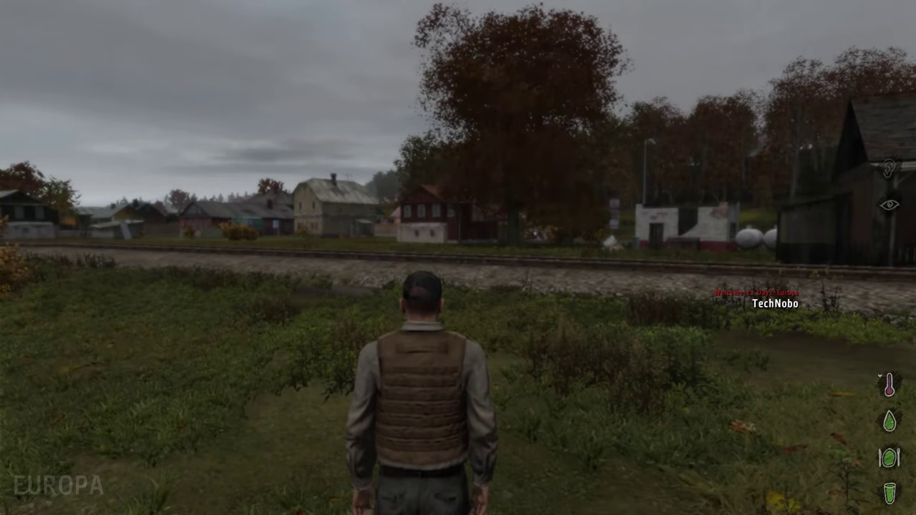
Step: In the in-game advanced video options, disable postprocess effects and set the 3D resolution to 2560x1440 (100%)
{"action": "key", "text": "Escape"}
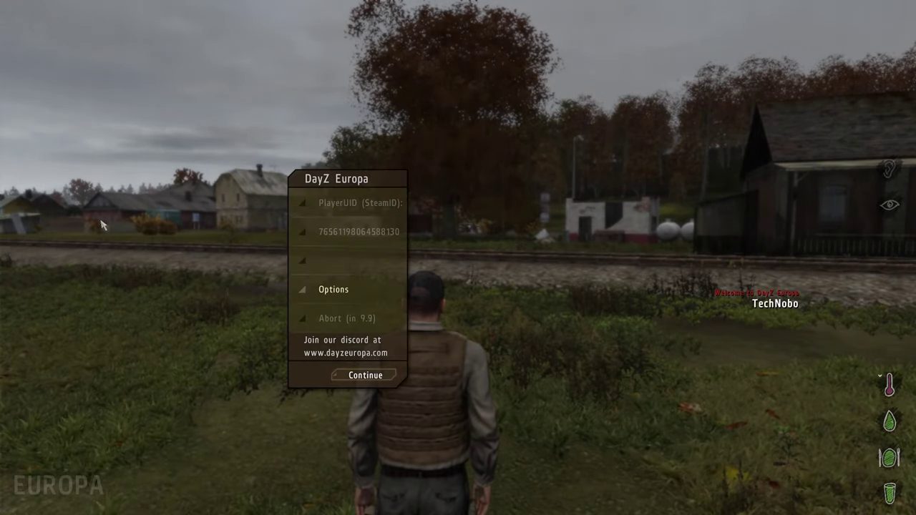
{"action": "left_click", "coordinate": [304, 290]}
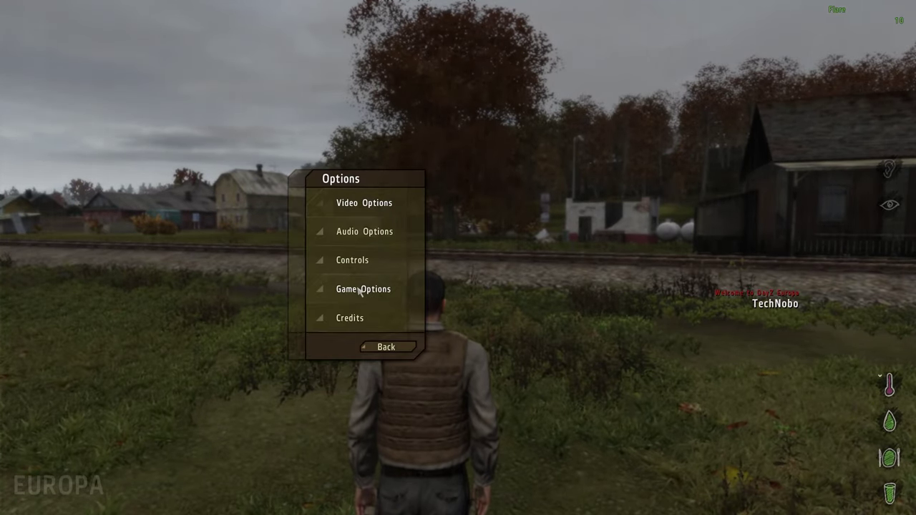
{"action": "left_click", "coordinate": [364, 204]}
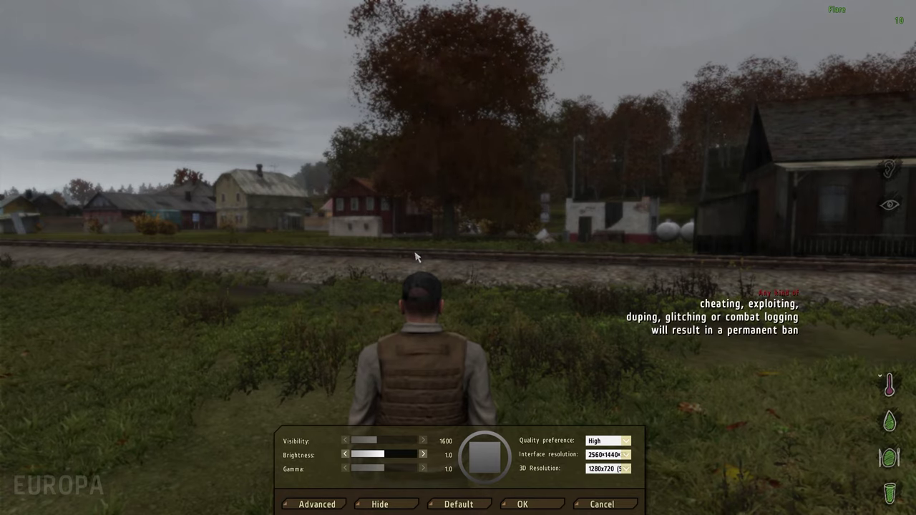
{"action": "left_click", "coordinate": [324, 507]}
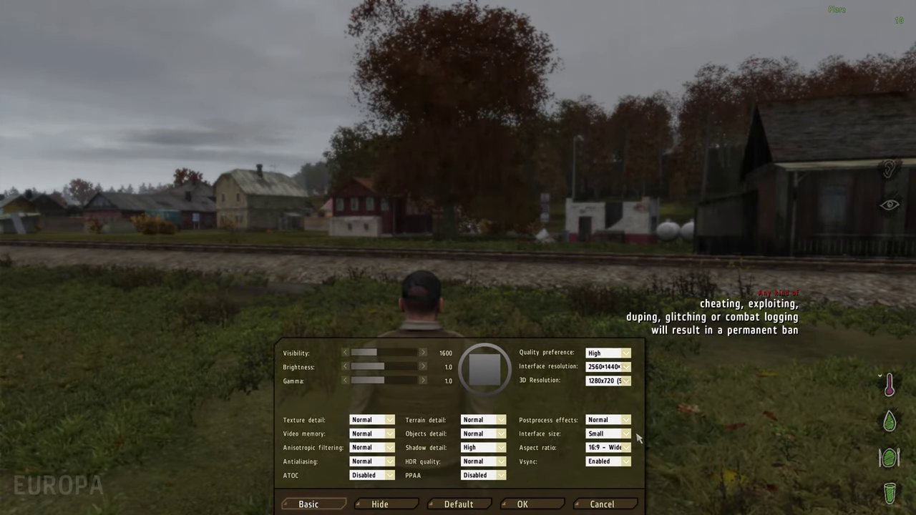
{"action": "left_click", "coordinate": [625, 421]}
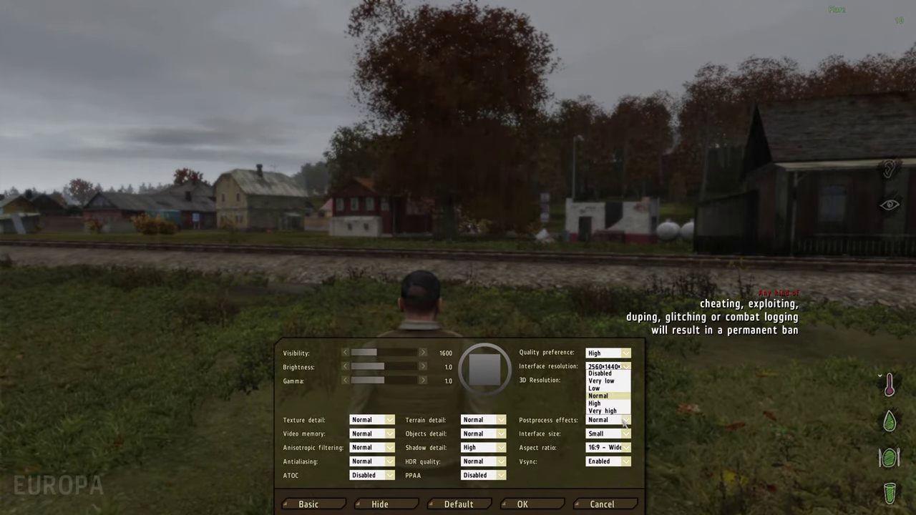
{"action": "left_click", "coordinate": [607, 373]}
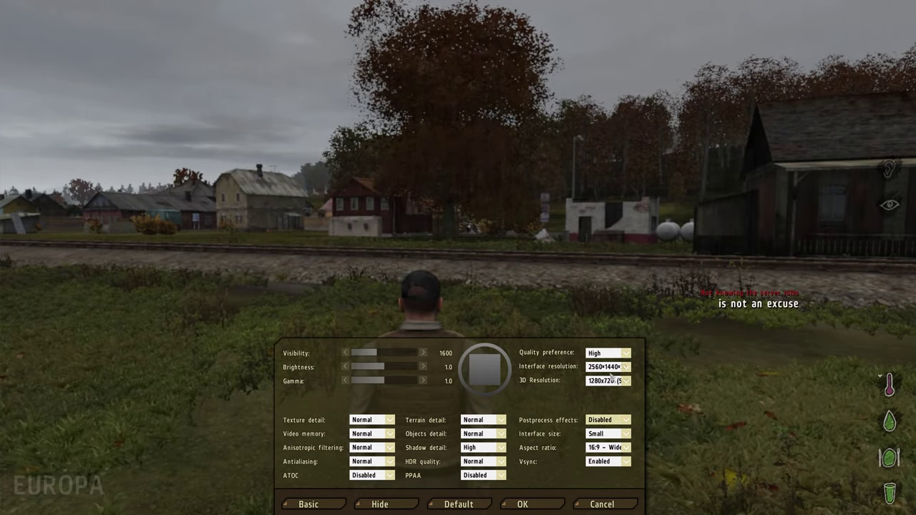
{"action": "left_click", "coordinate": [629, 381]}
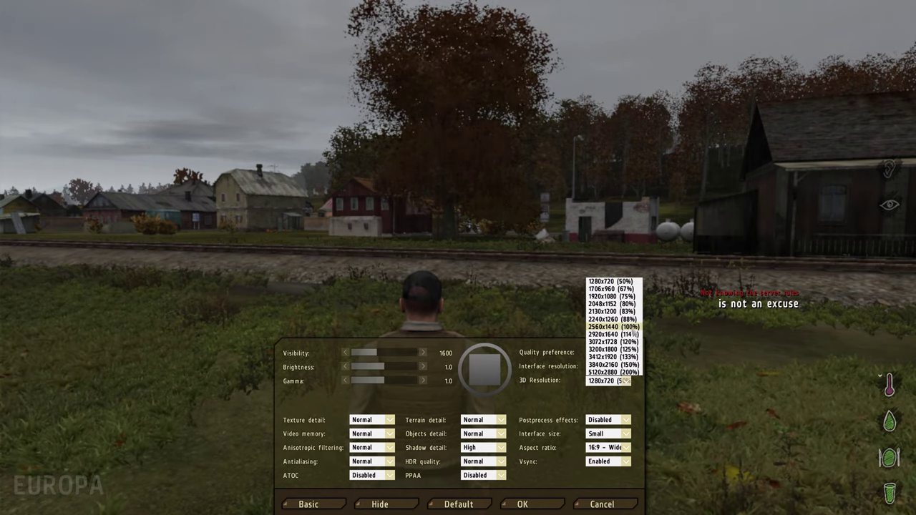
{"action": "left_click", "coordinate": [616, 326]}
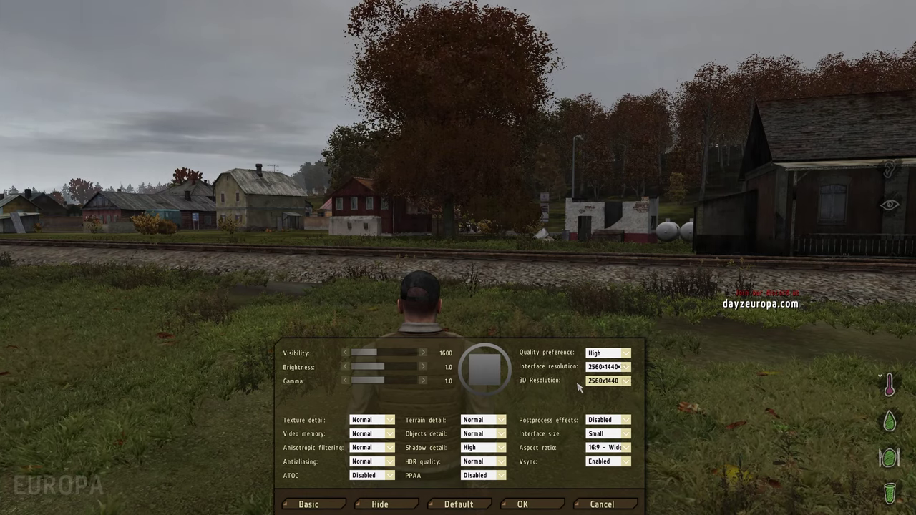
Step: Set textures, video memory, objects and shadows to Very high, terrain High, HDR Normal, visibility 10000; disable antialiasing, anisotropic filtering and Vsync, and apply the settings
{"action": "left_click", "coordinate": [385, 420]}
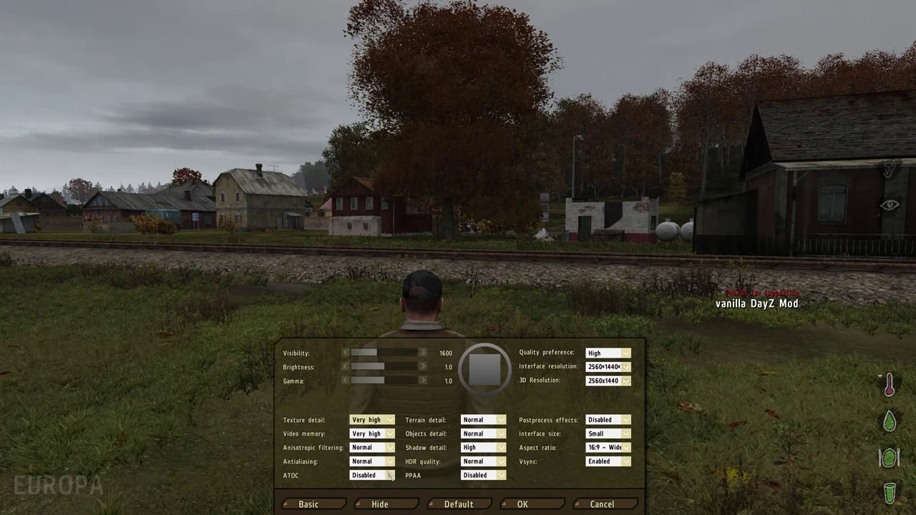
{"action": "left_click", "coordinate": [373, 421]}
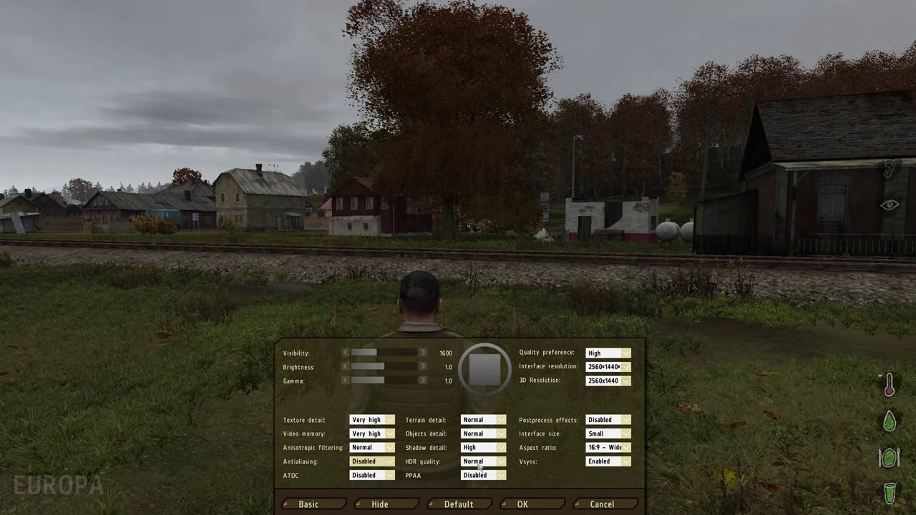
{"action": "left_click", "coordinate": [479, 462]}
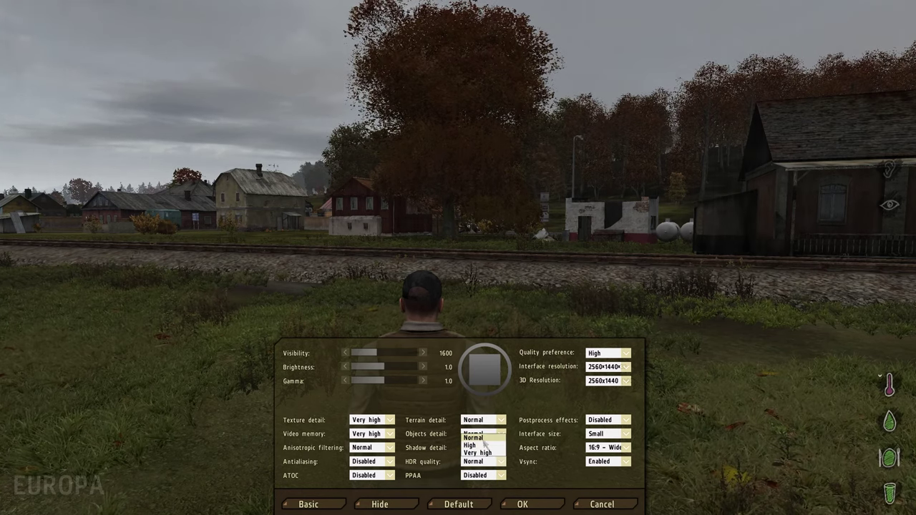
{"action": "left_click", "coordinate": [474, 438]}
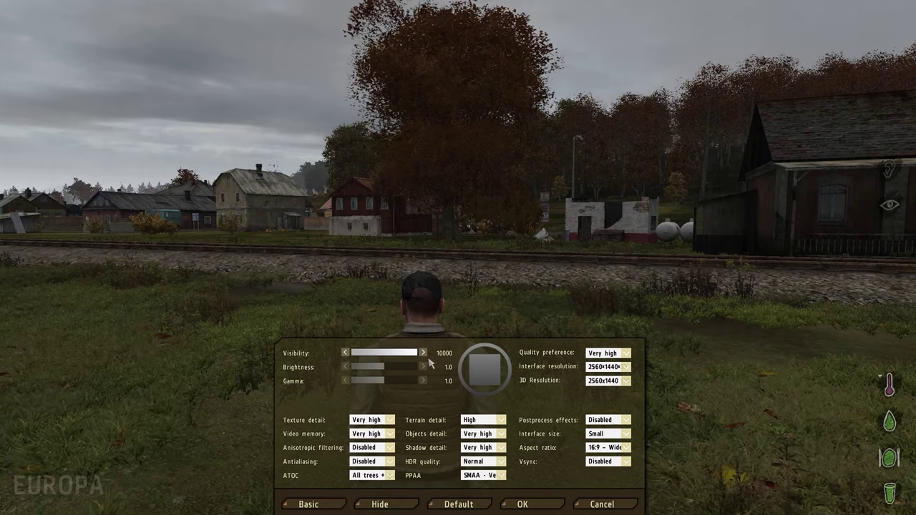
{"action": "left_click", "coordinate": [522, 503]}
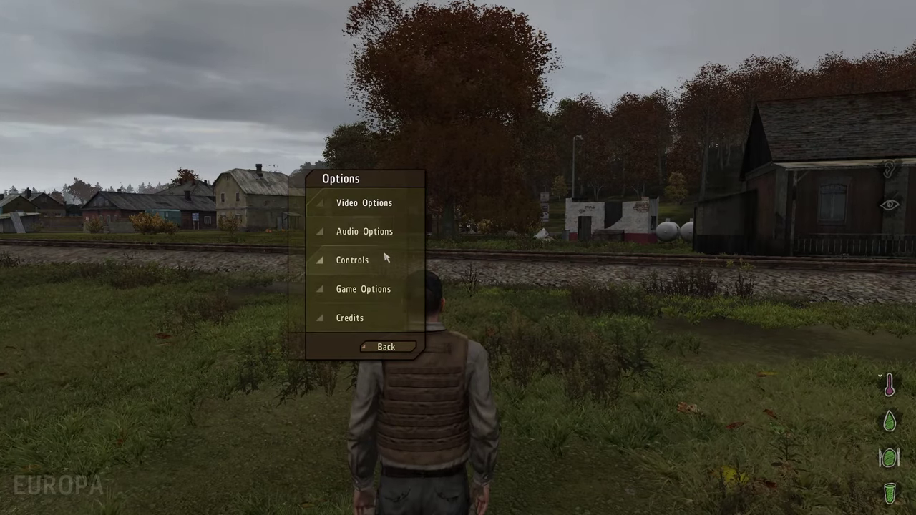